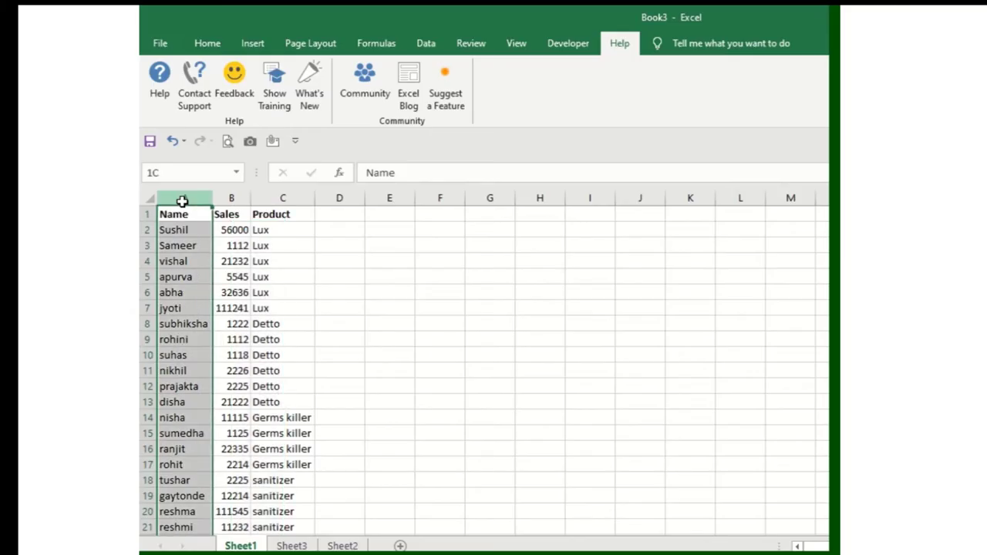
Step: Inspect the Name, Sales and Product data in columns A to C
left_click_drag(182, 202, 283, 198)
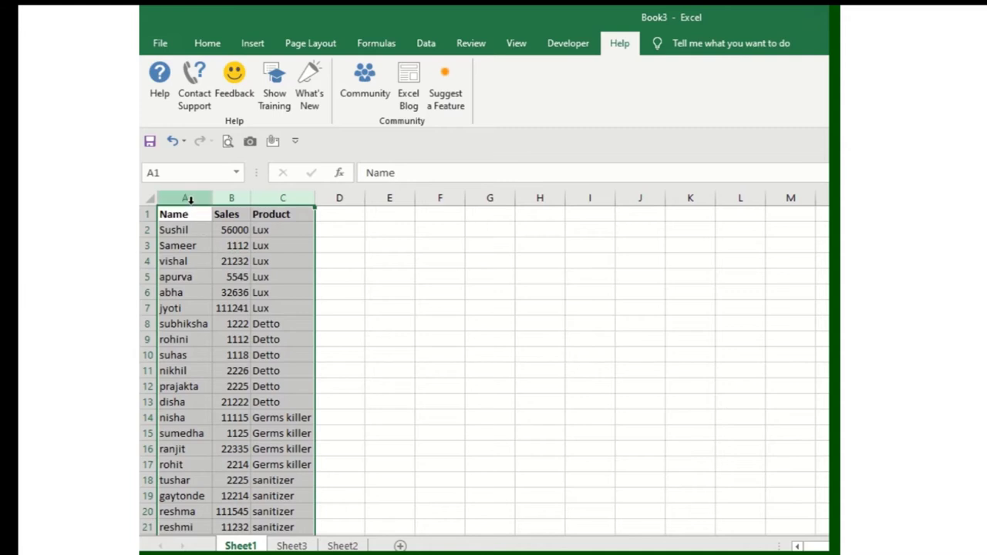
left_click(239, 259)
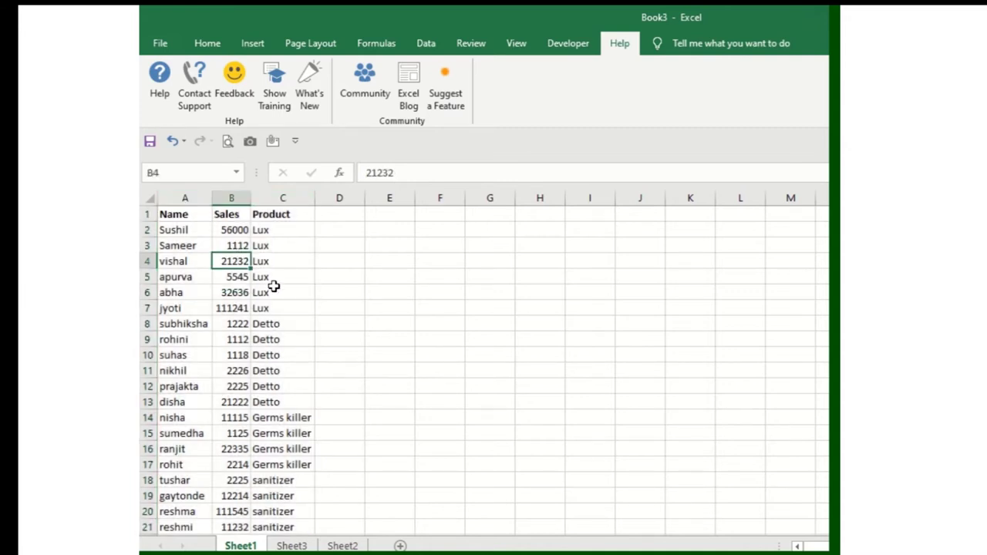
left_click(305, 303)
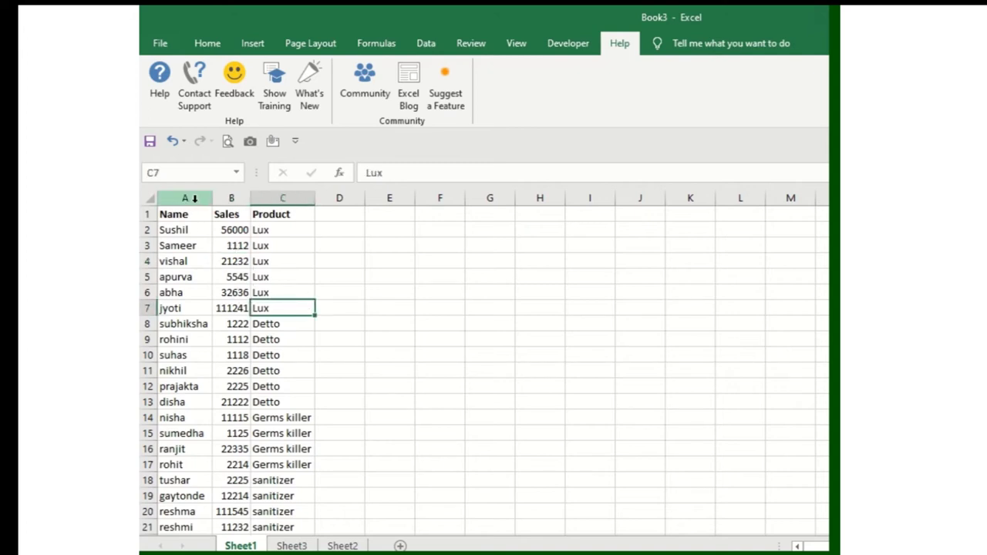
left_click_drag(194, 198, 285, 308)
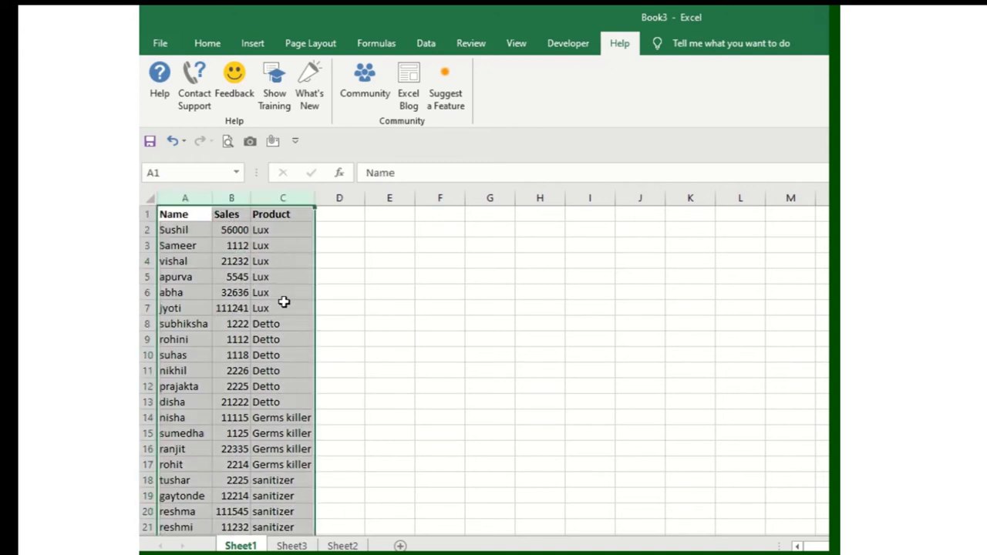
left_click(284, 295)
left_click_drag(186, 198, 308, 236)
left_click(265, 340)
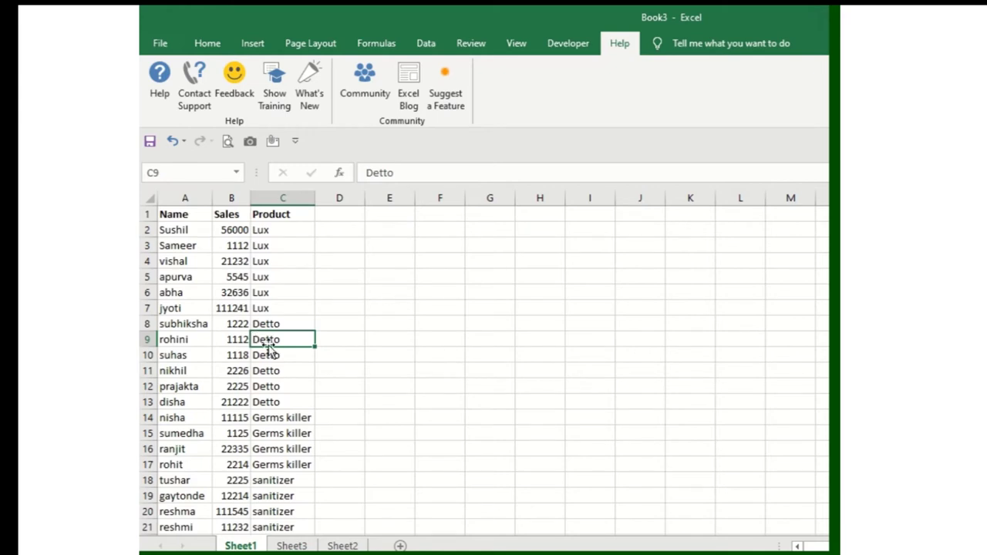
scroll(262, 278, "up", 2, "ctrl")
scroll(266, 309, "up", 1, "ctrl")
scroll(268, 311, "up", 1)
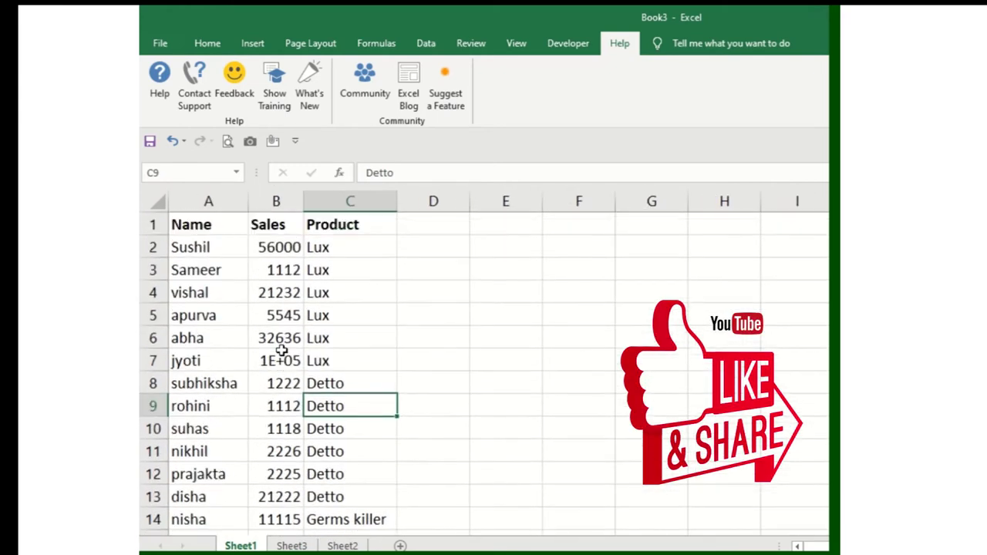
left_click(231, 246)
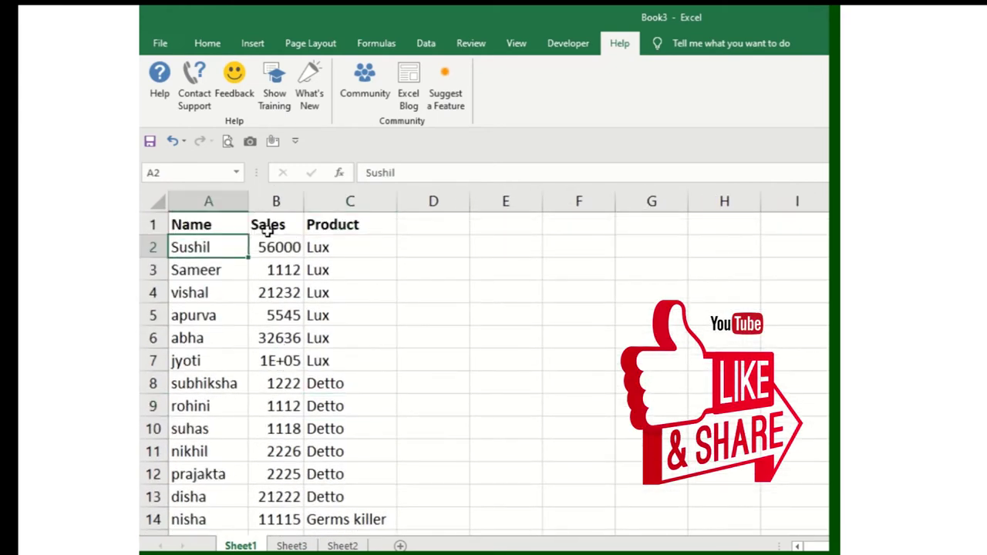
Step: Autofit the Sales column so 111241 displays in full instead of 1E+05
double_click(304, 201)
left_click(194, 224)
left_click(279, 226)
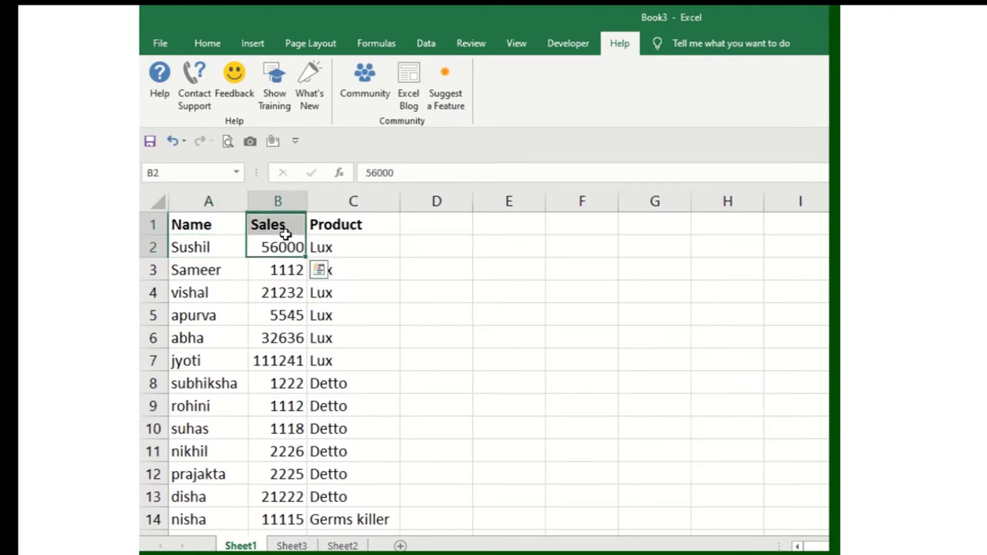
left_click(352, 223)
Step: Select columns A to C as the PivotTable source data
left_click_drag(211, 201, 346, 202)
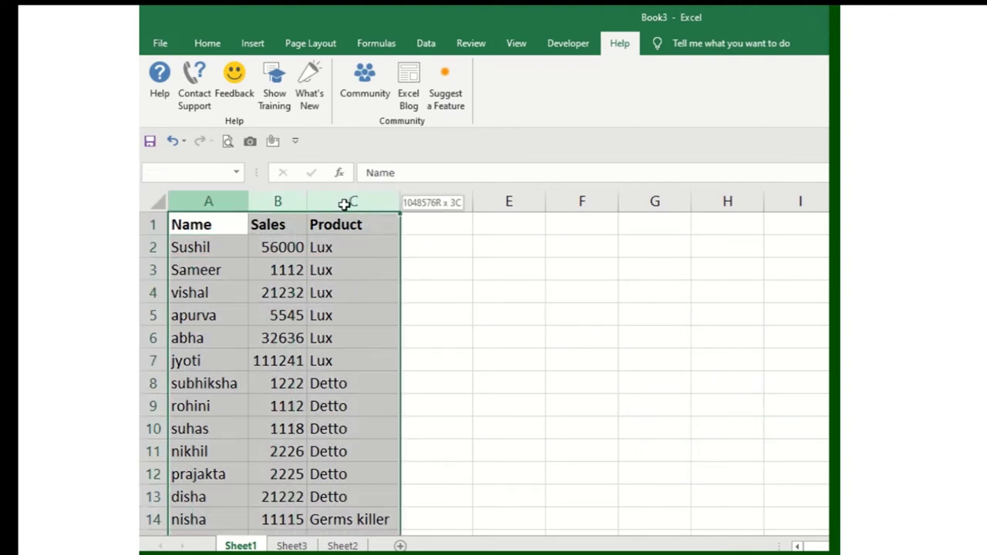
left_click(319, 273)
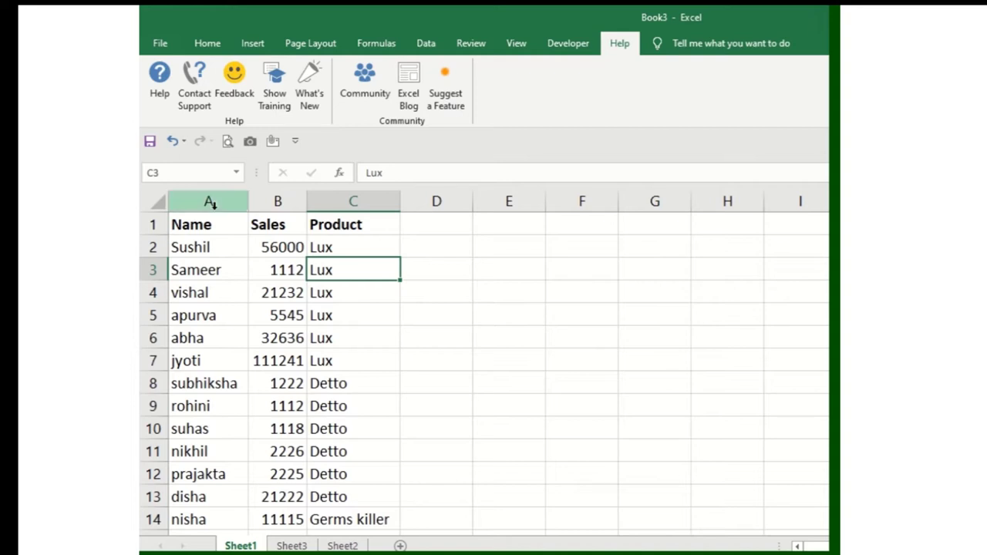
left_click_drag(209, 201, 343, 199)
left_click(253, 43)
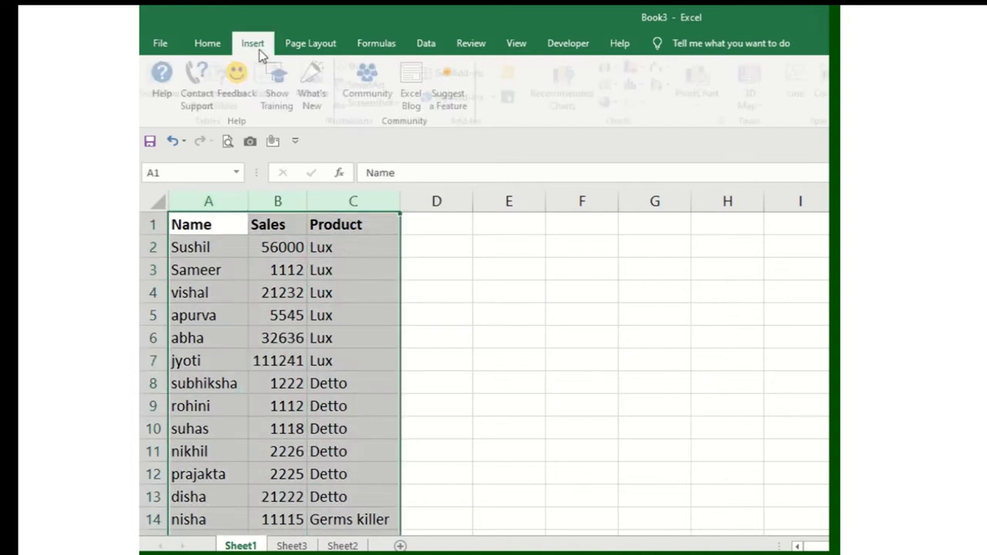
Step: Insert a PivotTable from Sheet1!$A:$C on a new worksheet, listing Sum of Sales per Name
left_click(166, 85)
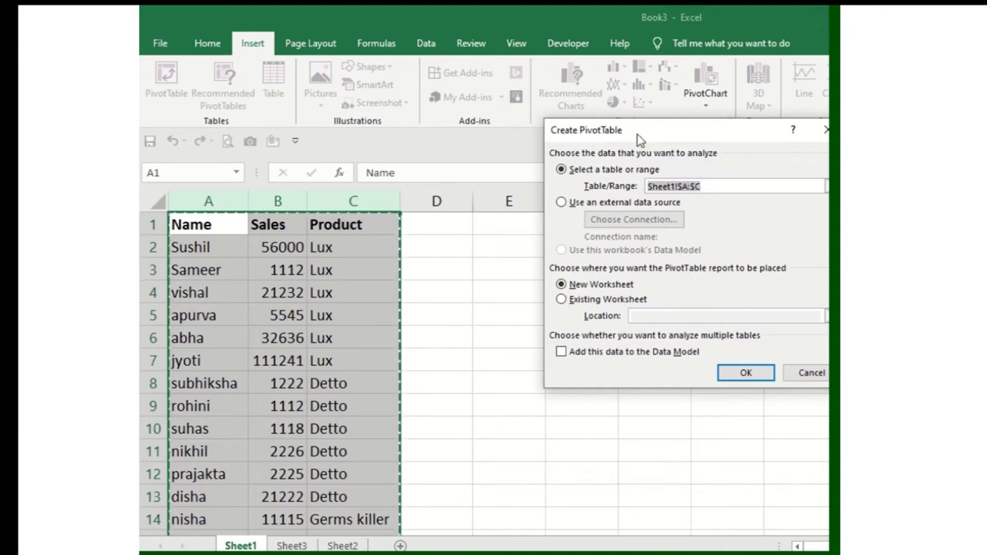
left_click_drag(637, 131, 529, 156)
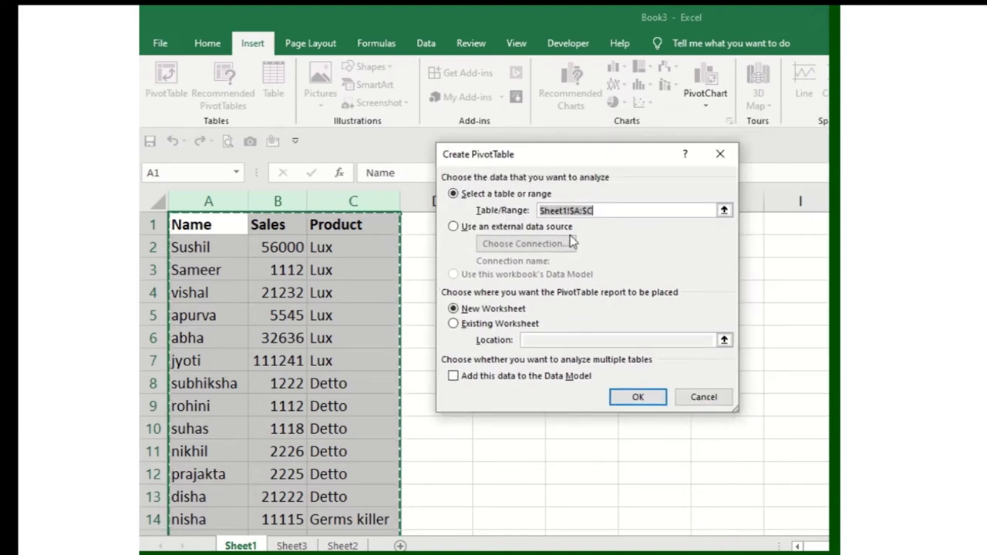
left_click(634, 396)
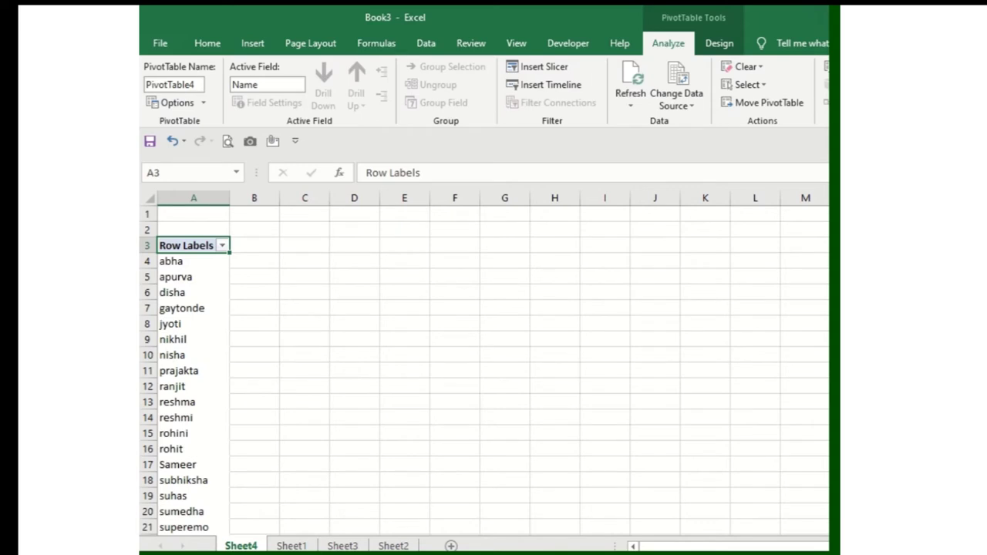
Step: Review the pivot's name row labels, such as apurva and jyoti, with their sales totals
left_click(171, 262)
left_click(188, 323)
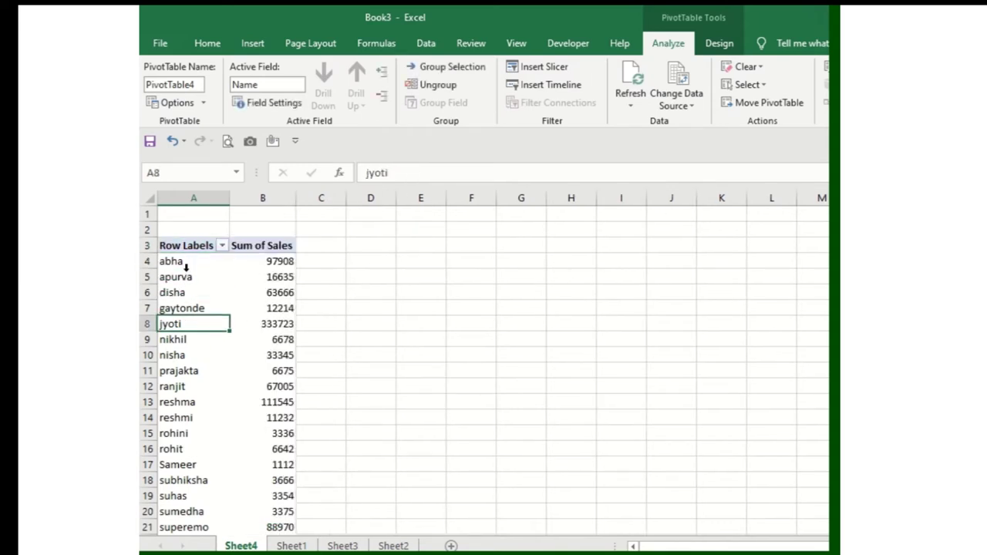
key("ctrl+space")
left_click(279, 352)
left_click(280, 277)
left_click(218, 341)
left_click(186, 277)
scroll(196, 435, "down", 2)
scroll(196, 437, "up", 2)
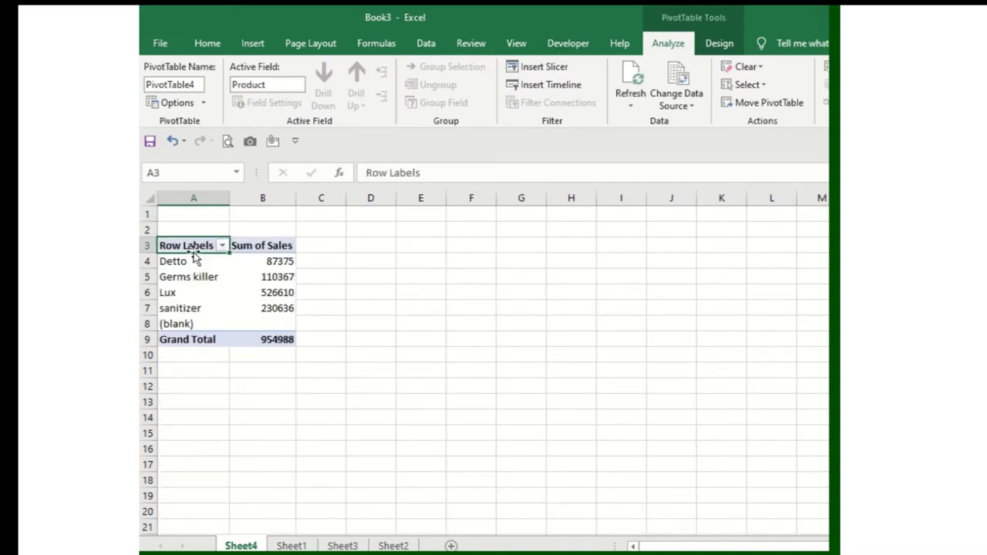
Step: Check the Product rows Detto, Germs killer, Lux and sanitizer with their totals
left_click_drag(185, 262, 241, 316)
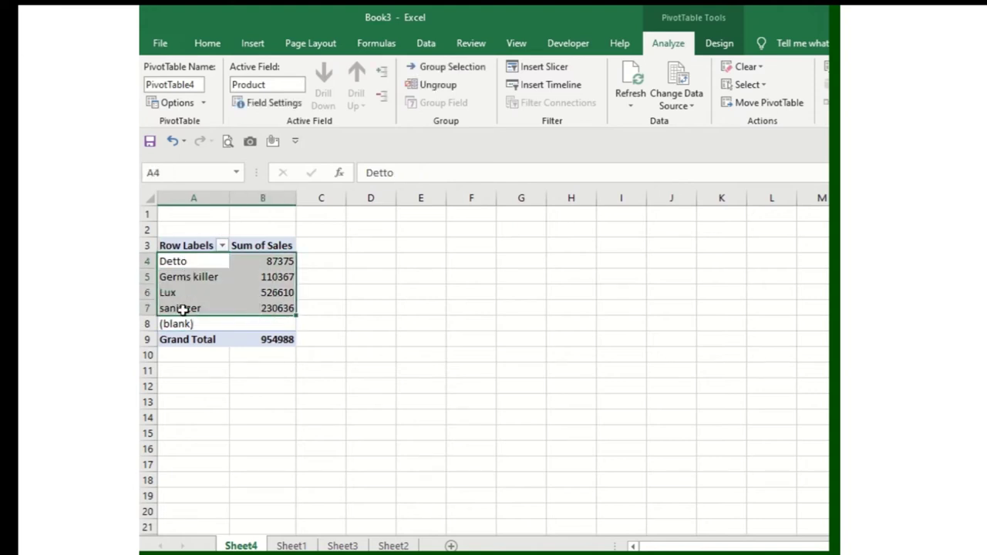
left_click(263, 309)
left_click_drag(168, 292, 274, 292)
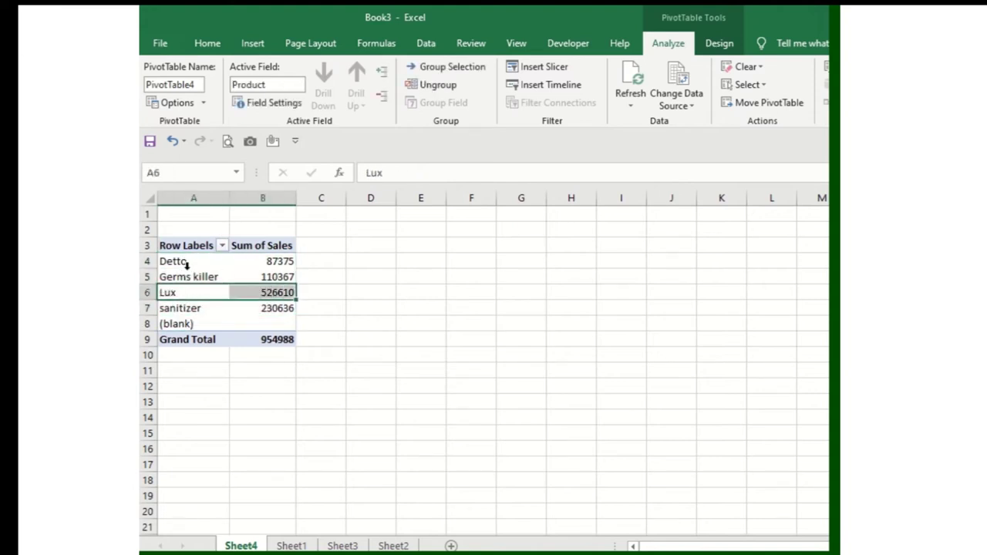
left_click(206, 280)
left_click(269, 279)
mouse_move(210, 260)
left_mouse_down()
mouse_move(277, 297)
mouse_move(216, 299)
left_mouse_up()
scroll(209, 277, "up", 3, "ctrl")
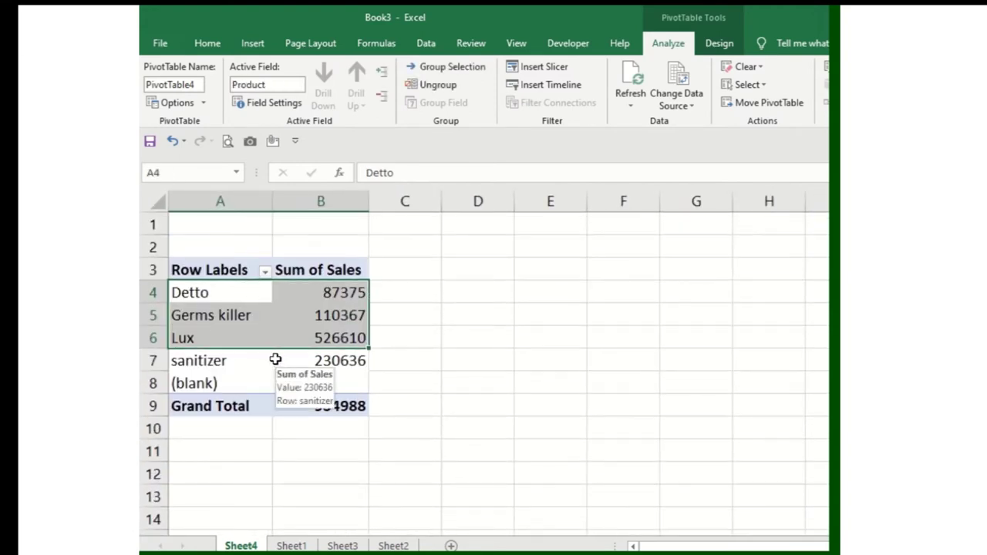
left_click(258, 361)
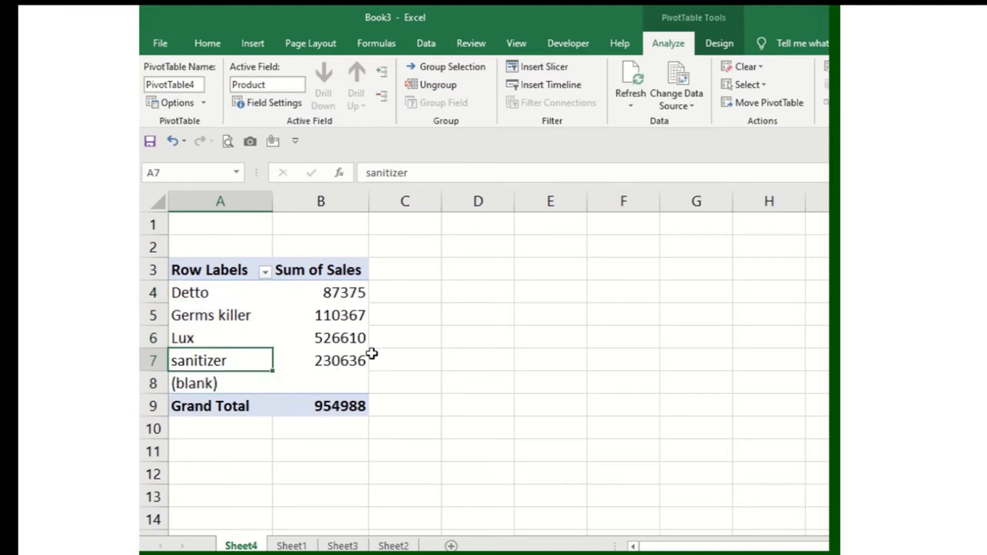
left_click(227, 282)
left_click(234, 301)
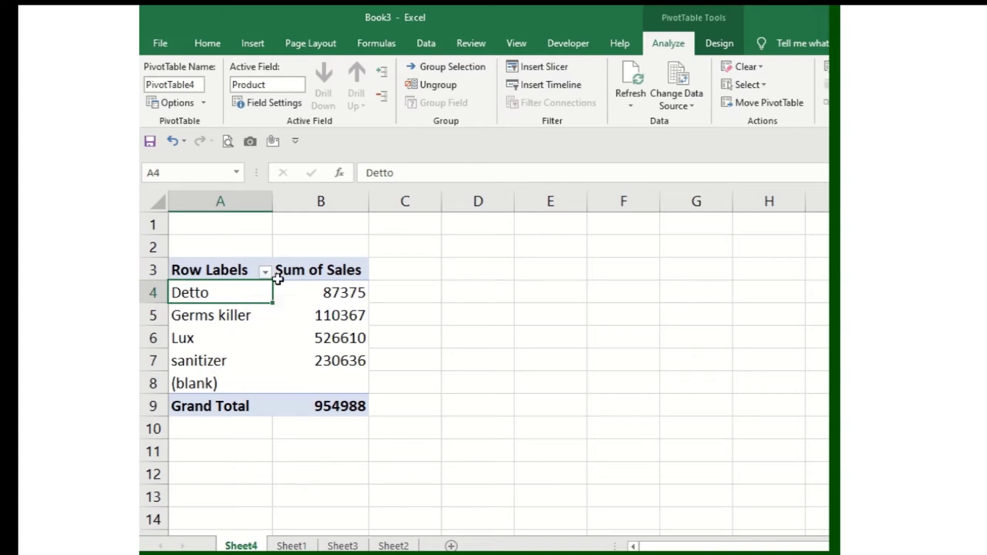
left_click(221, 272)
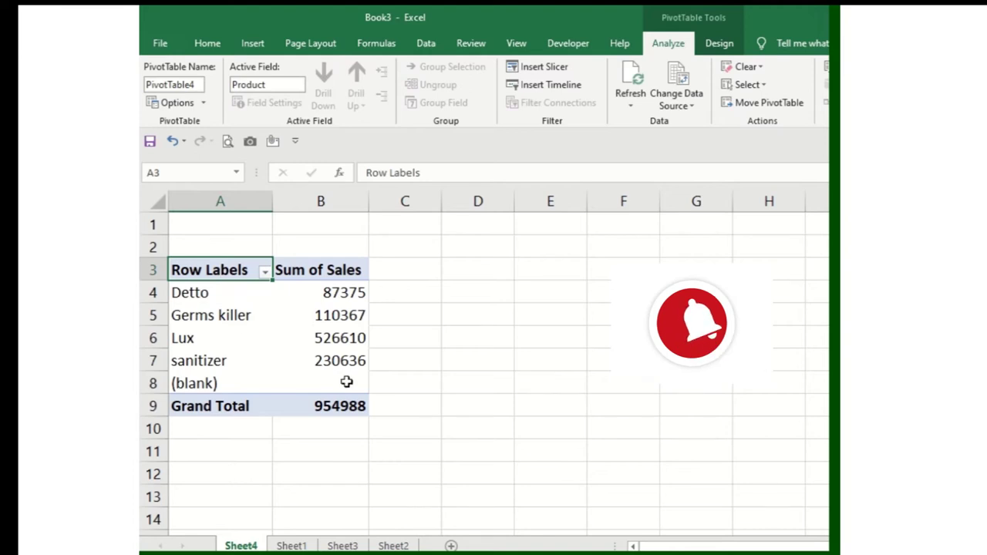
Step: Insert a Name slicer for the PivotTable
left_click(532, 67)
left_click(524, 176)
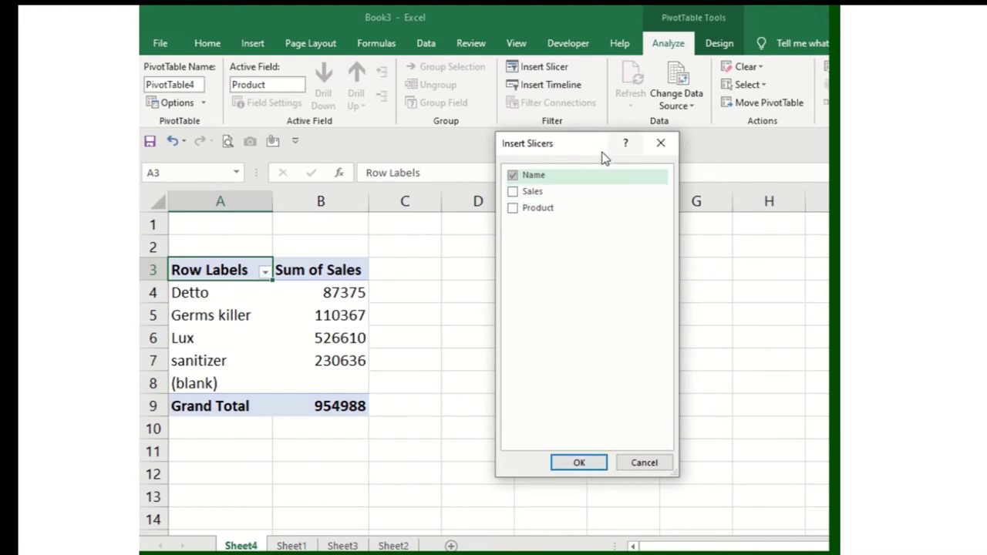
left_click_drag(606, 151, 523, 212)
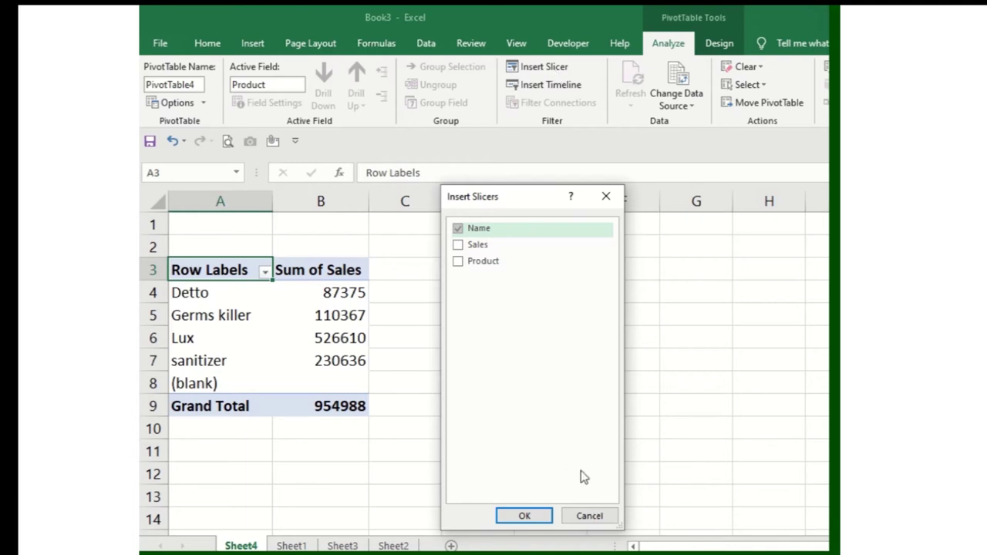
left_click(589, 516)
Step: Select the pivot range A3:B8 and choose Name in Insert Slicer from the Analyze tab
left_click(276, 314)
left_click_drag(231, 269, 318, 406)
left_click(718, 43)
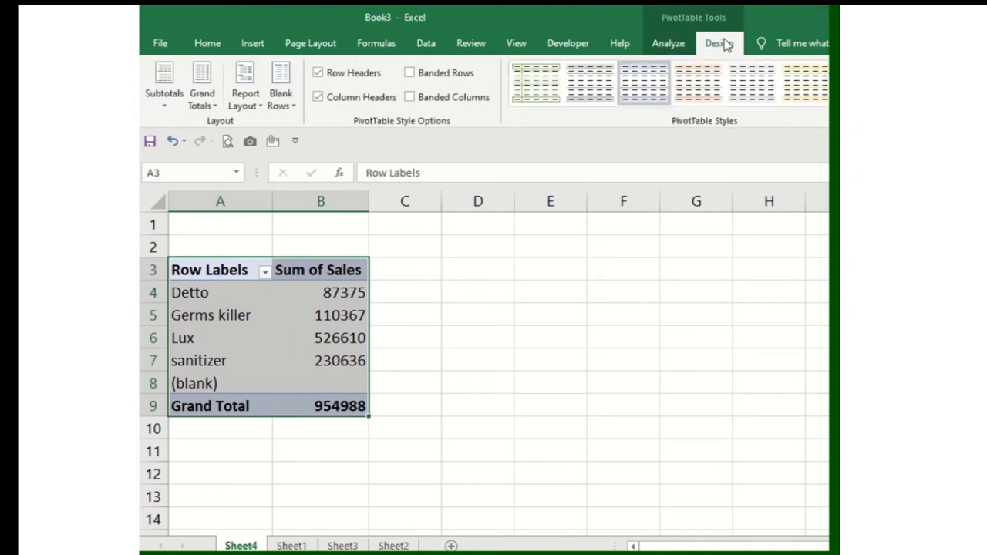
left_click(668, 47)
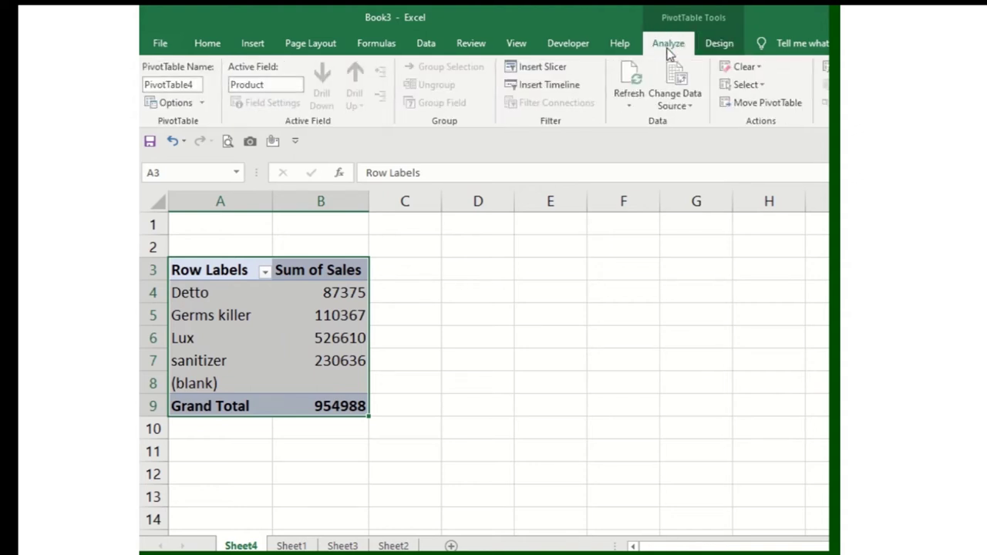
left_click(543, 67)
left_click(458, 229)
Step: Place the Name slicer beside the pivot and filter to jyoti, then nikhil
left_click(524, 515)
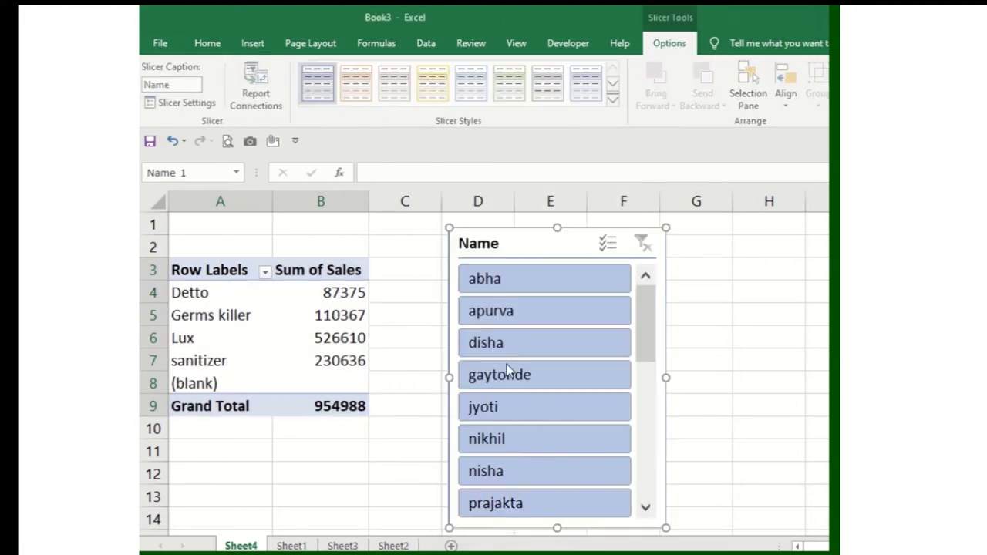
left_click_drag(505, 245, 485, 231)
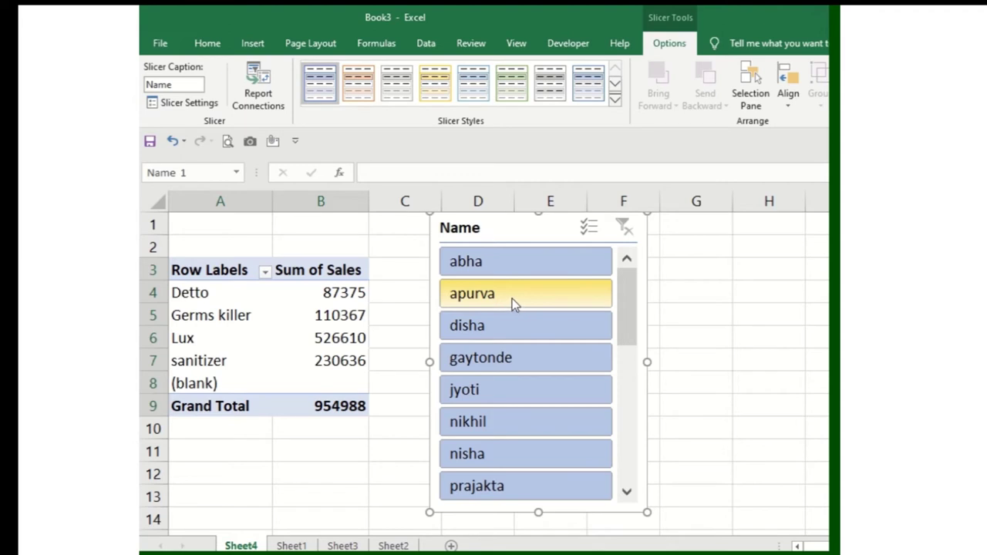
left_click(489, 399)
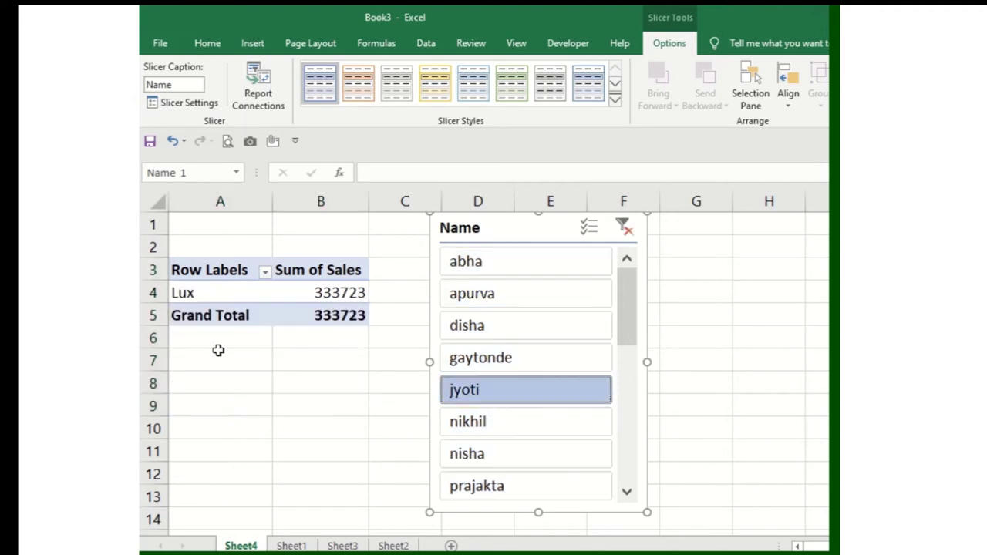
left_click(494, 422)
Step: Switch the slicer through nisha, gaytonde and apurva, ending on abha (Lux 97908)
left_click(498, 458)
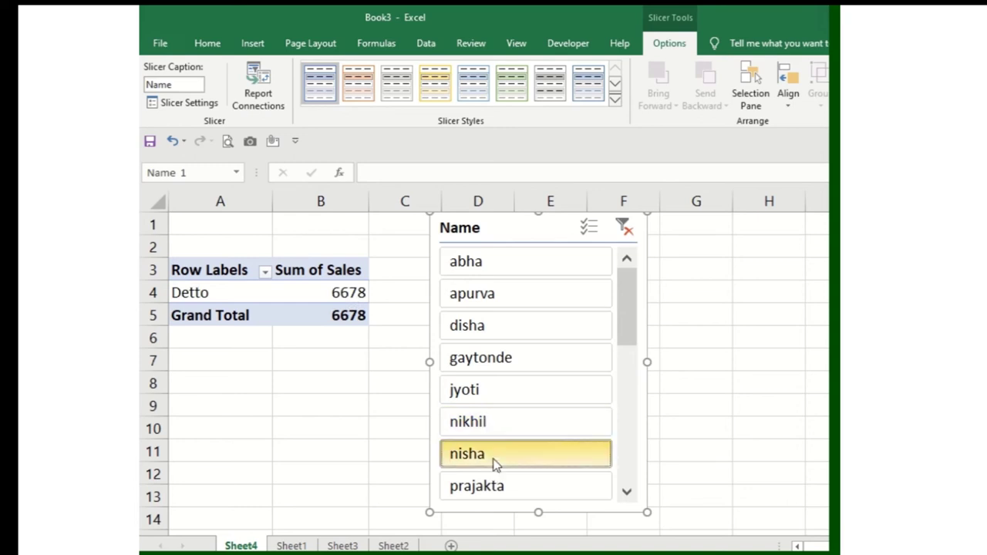
left_click(487, 360)
left_click(490, 294)
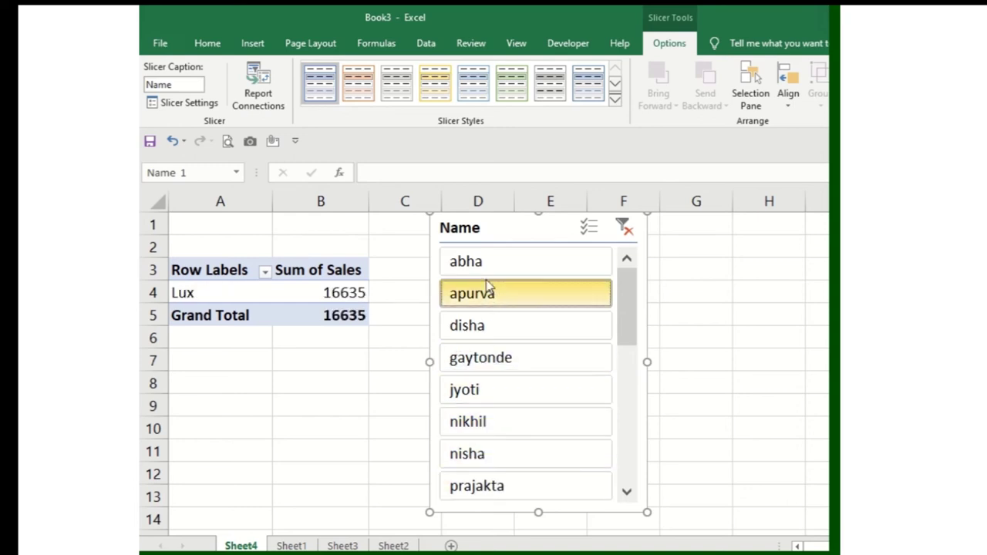
left_click(489, 263)
mouse_move(535, 225)
left_mouse_down()
mouse_move(509, 225)
mouse_move(489, 245)
left_mouse_up()
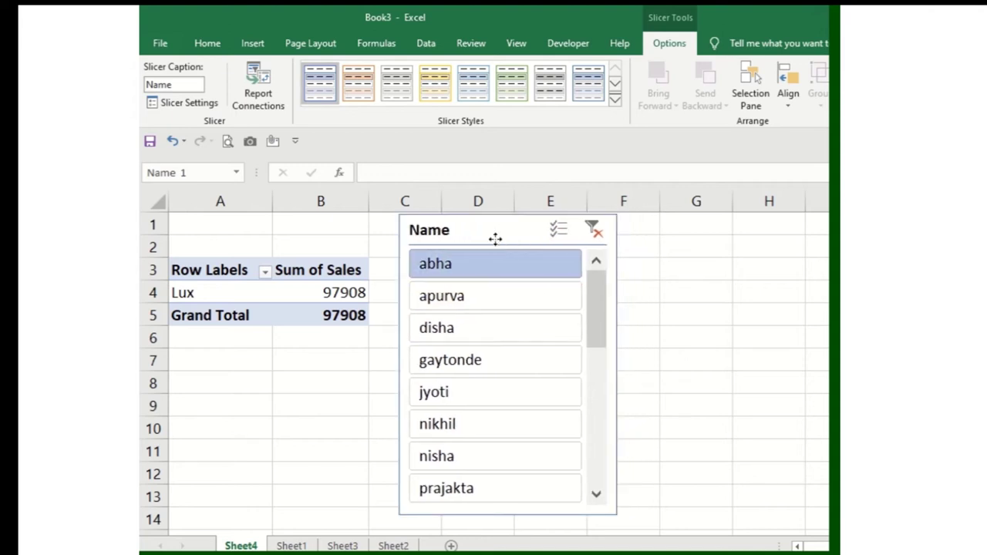
mouse_move(588, 326)
left_mouse_down()
mouse_move(589, 470)
mouse_move(590, 369)
mouse_move(575, 307)
left_mouse_up()
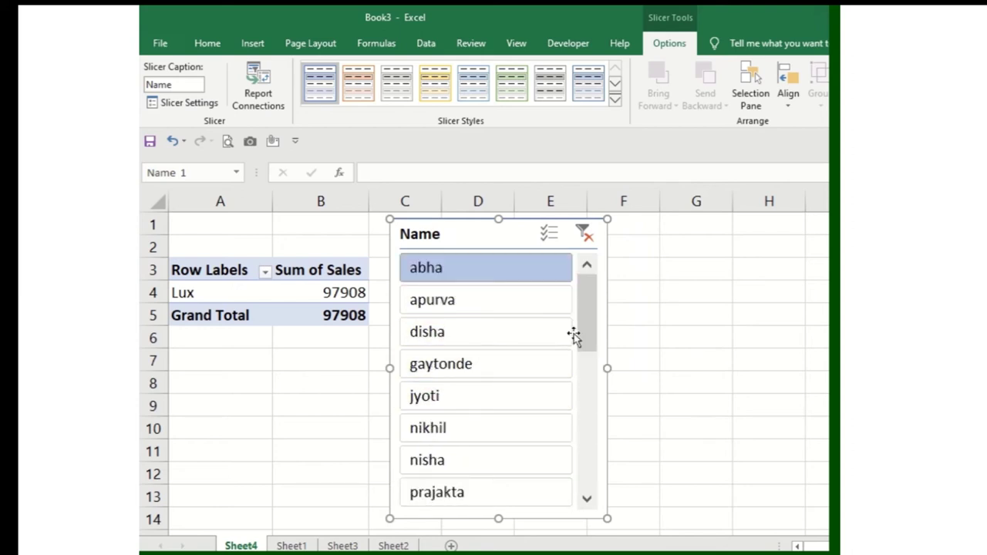
Step: Resize the Name slicer to a smaller box
mouse_move(590, 324)
left_mouse_down()
mouse_move(573, 456)
mouse_move(569, 298)
left_mouse_up()
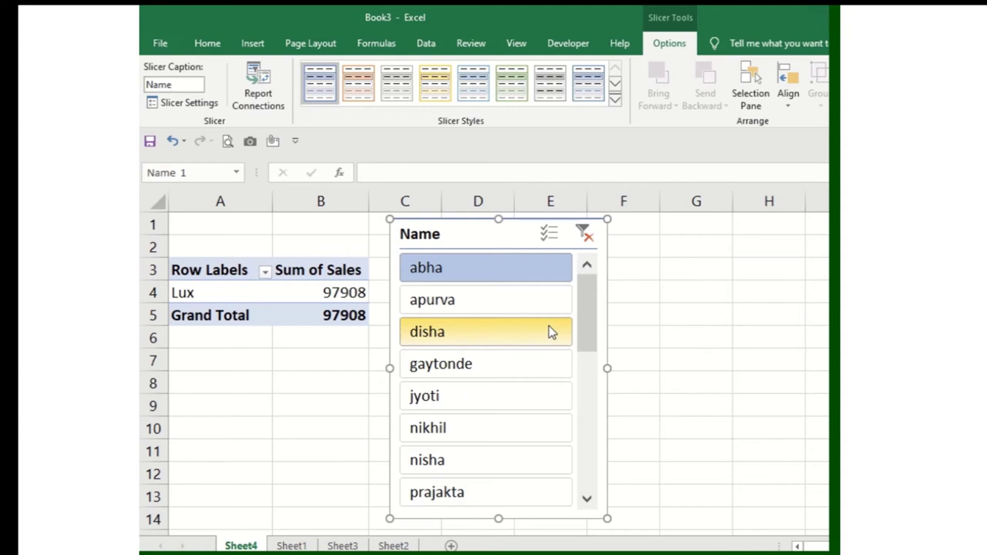
left_click_drag(499, 239, 494, 239)
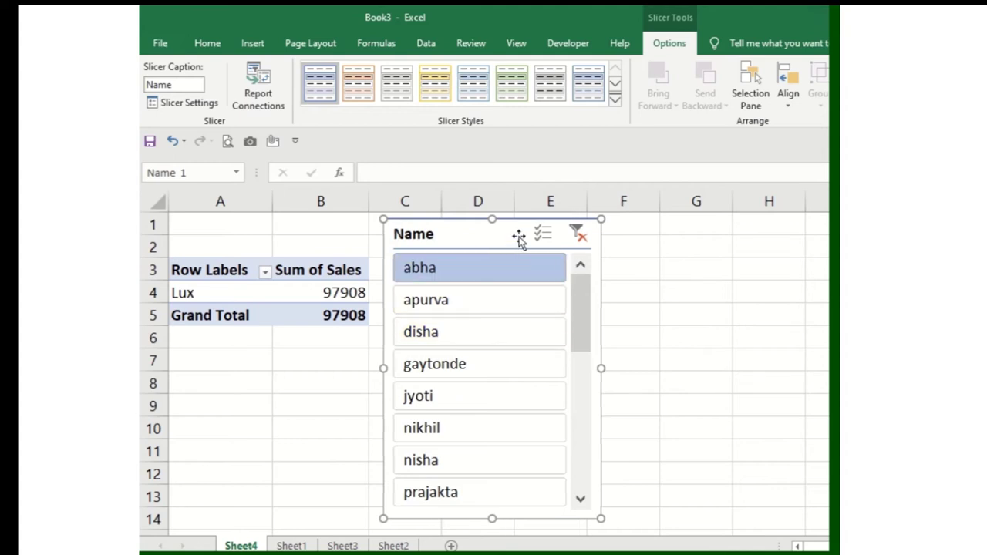
left_click_drag(601, 219, 522, 263)
left_click_drag(434, 263, 434, 229)
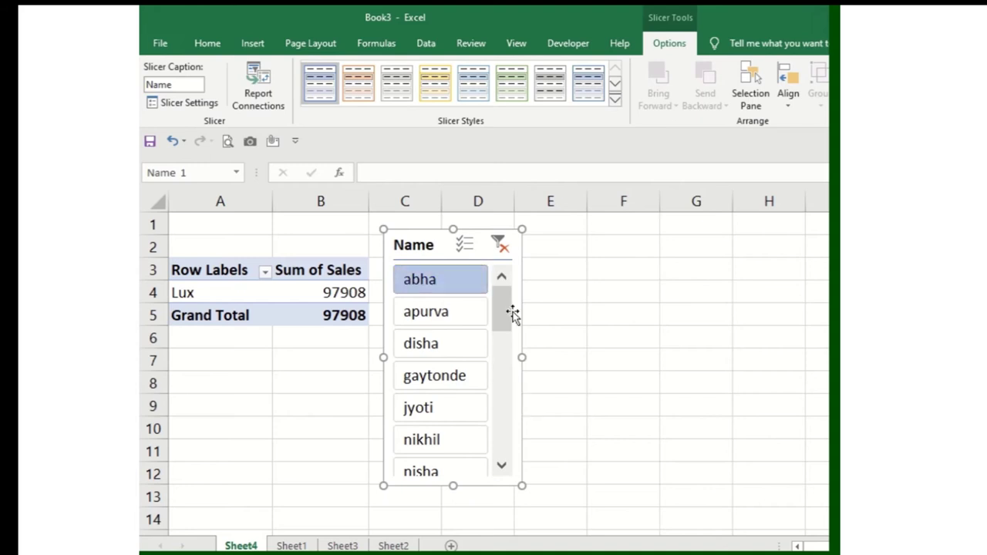
left_click(291, 383)
Step: Clear the slicer filter so all products show, and move the slicer right of the pivot
left_click(425, 245)
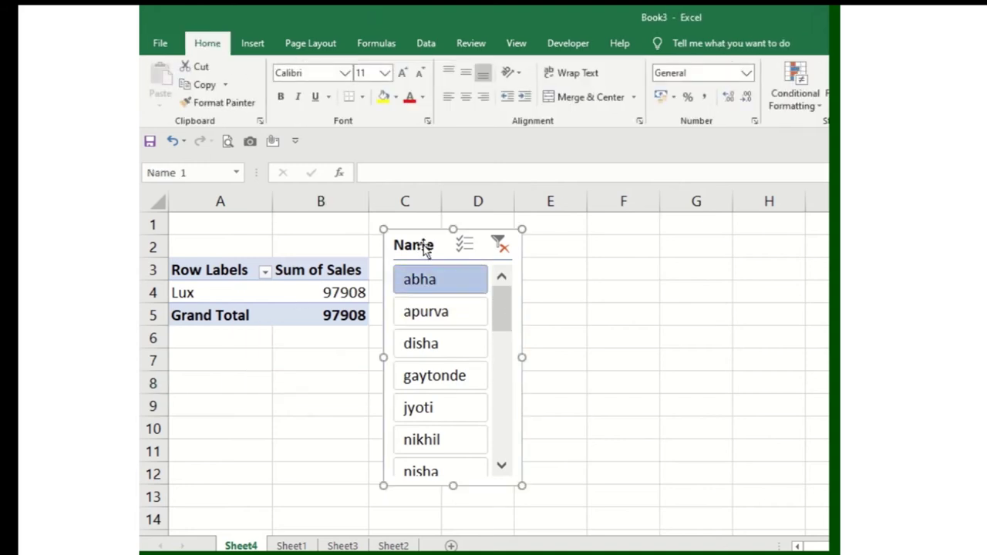
left_click(502, 247)
mouse_move(432, 244)
left_mouse_down()
mouse_move(707, 251)
mouse_move(675, 239)
left_mouse_up()
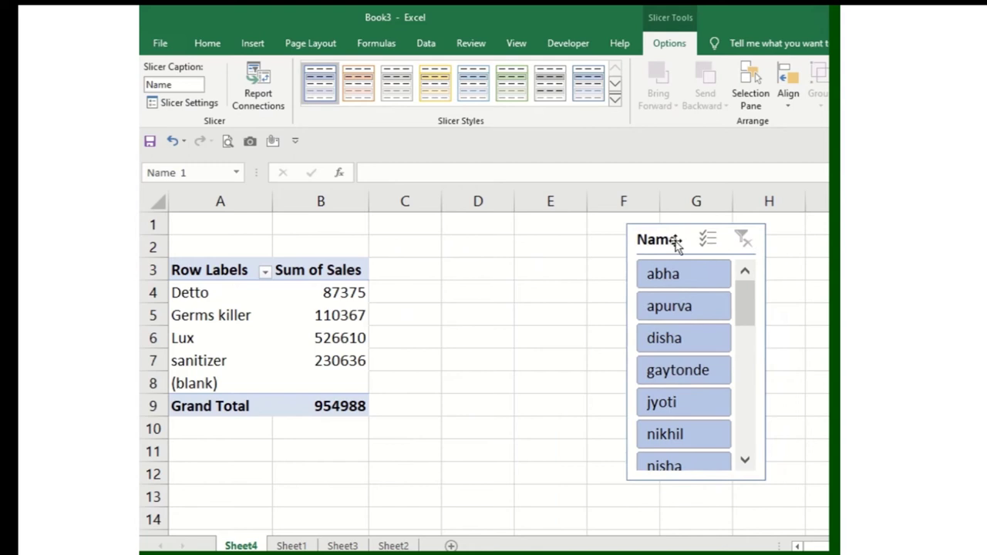
left_click(220, 271)
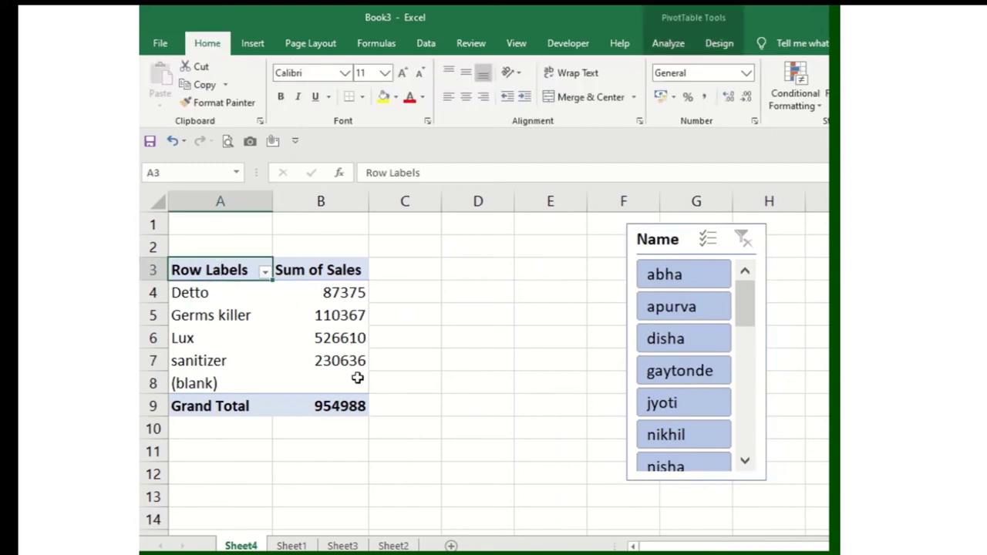
Step: Select the entire pivot table and nudge the Name slicer right and down
left_click(667, 44)
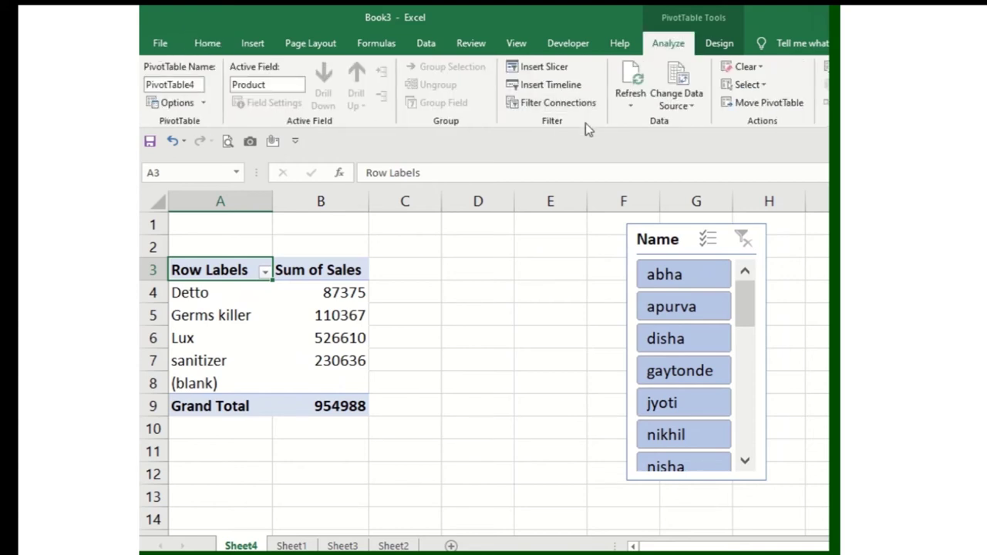
left_click(746, 85)
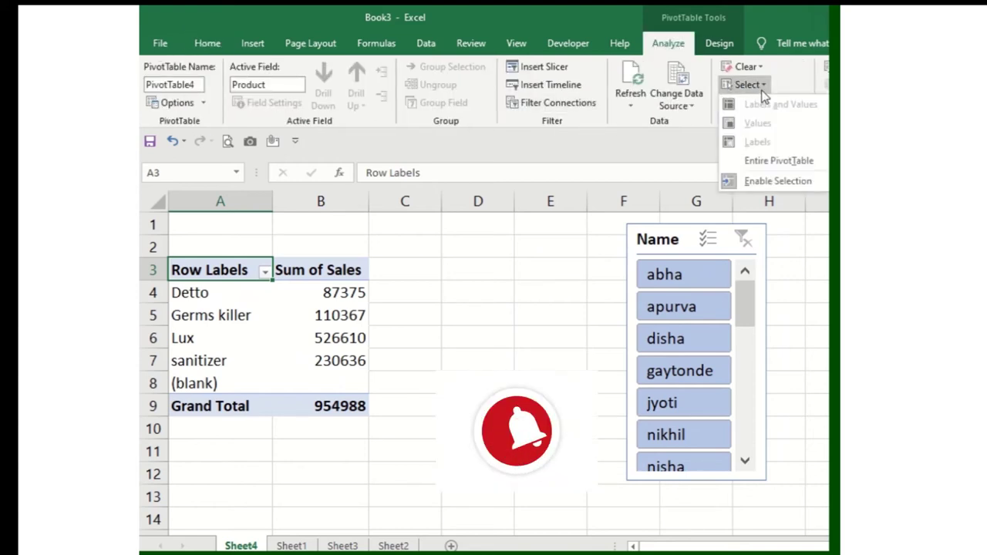
left_click(795, 163)
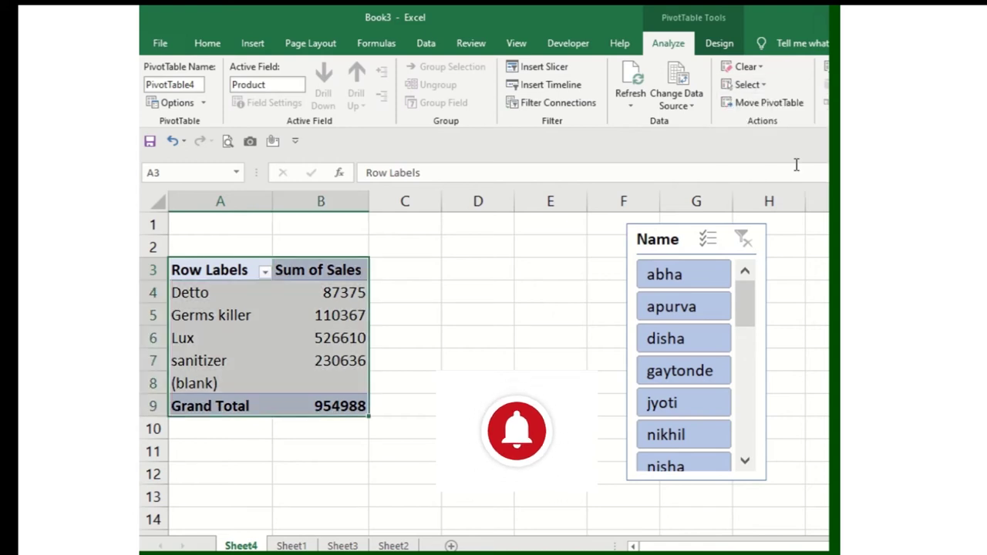
left_click(414, 336)
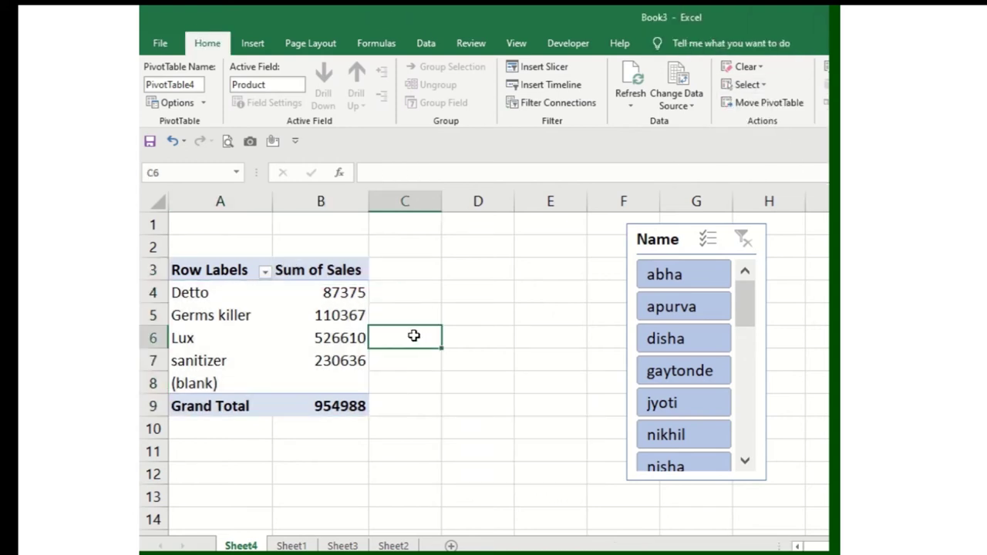
left_click(470, 309)
left_click(639, 247)
left_click_drag(640, 247, 668, 260)
left_click(229, 278)
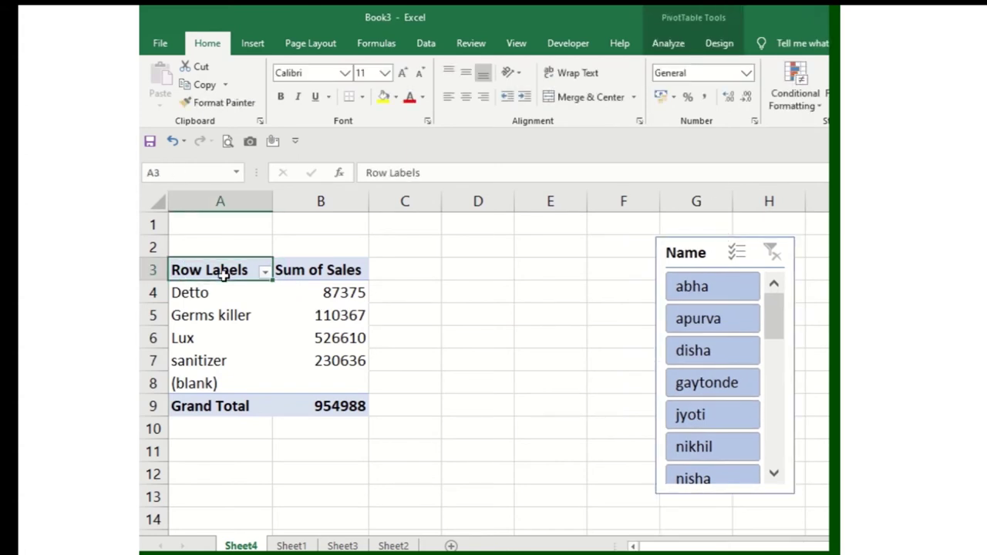
Step: Copy the whole PivotTable and paste a duplicate at D3
left_click(684, 46)
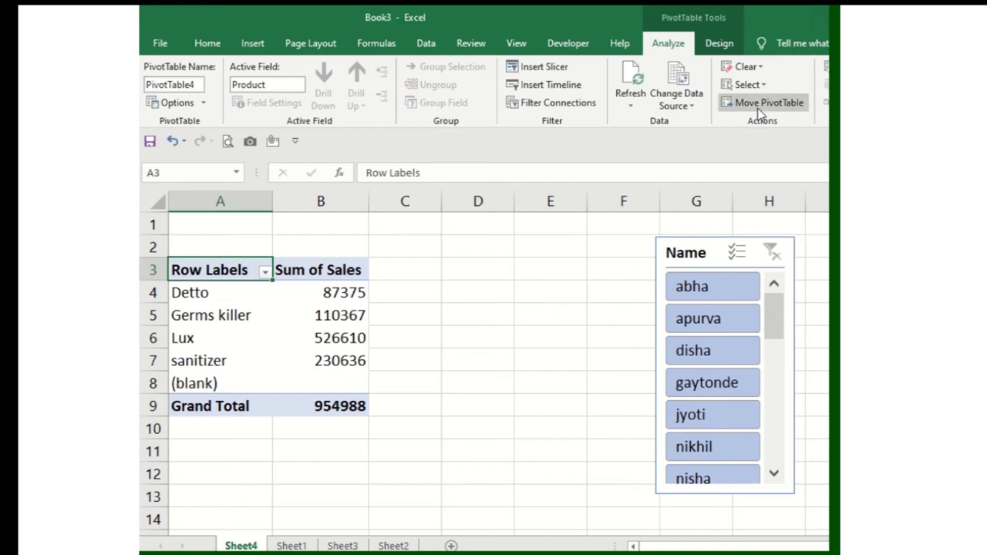
left_click(759, 86)
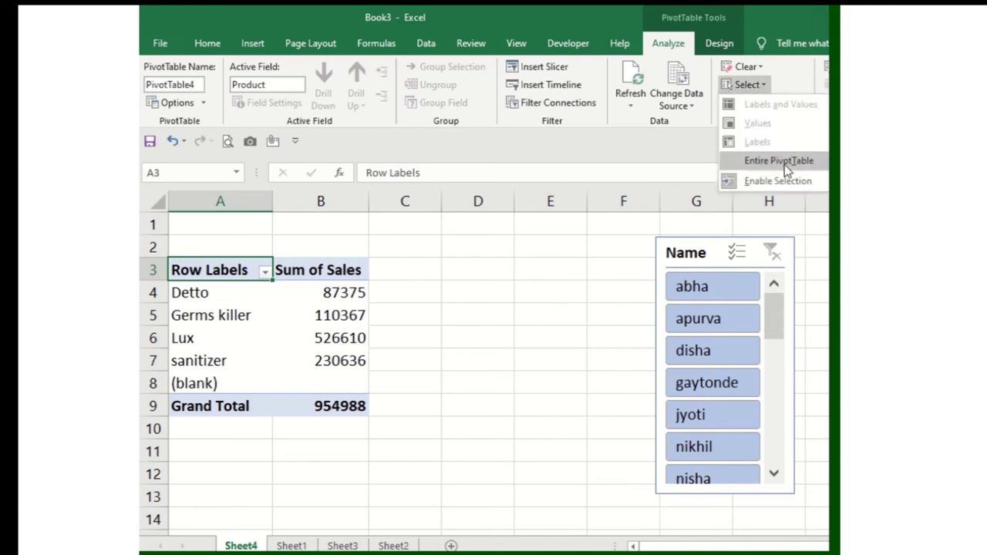
left_click(787, 166)
key("ctrl+c")
left_click(450, 272)
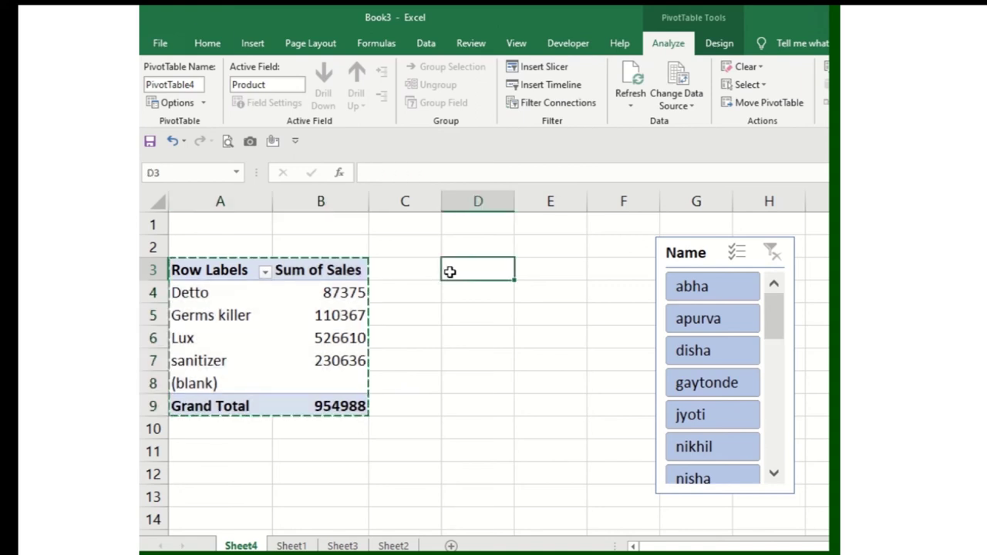
key("ctrl+v")
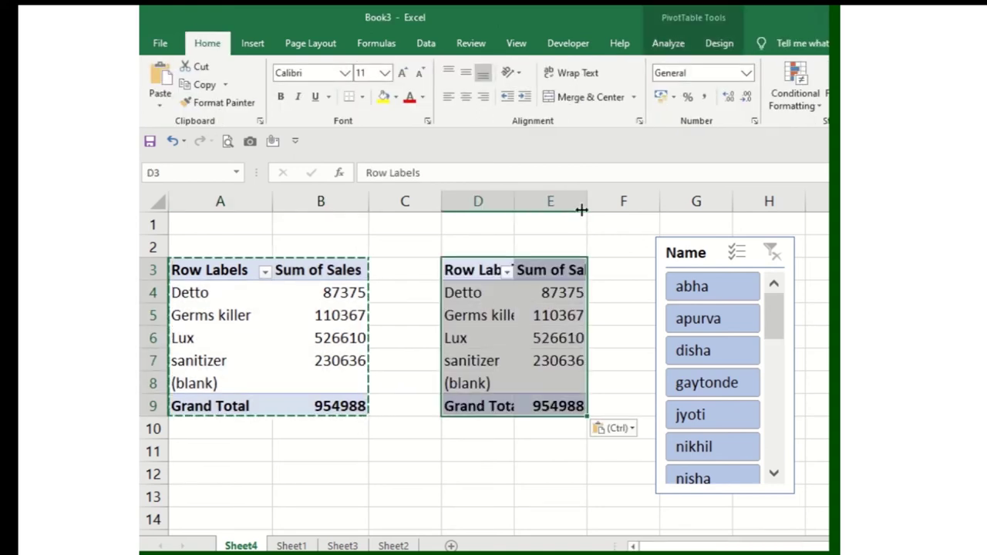
Step: Autofit columns D and E and reposition the Name slicer beside the copy
double_click(586, 200)
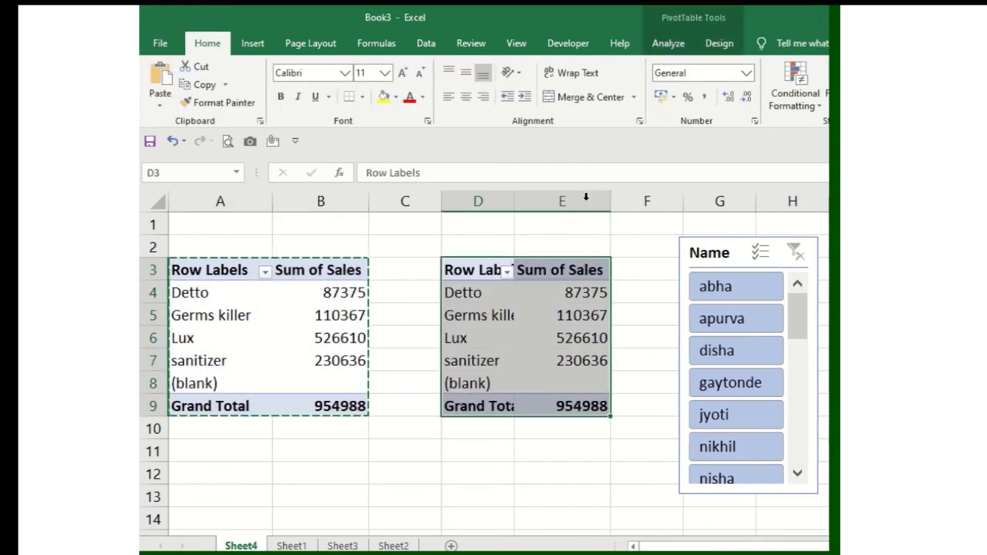
double_click(514, 200)
left_click(559, 314)
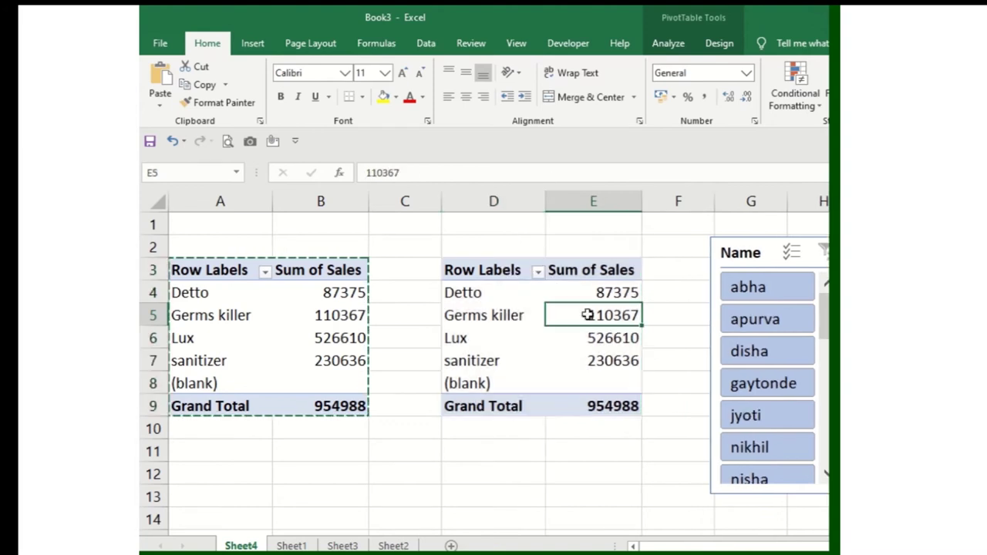
left_click_drag(736, 257, 685, 274)
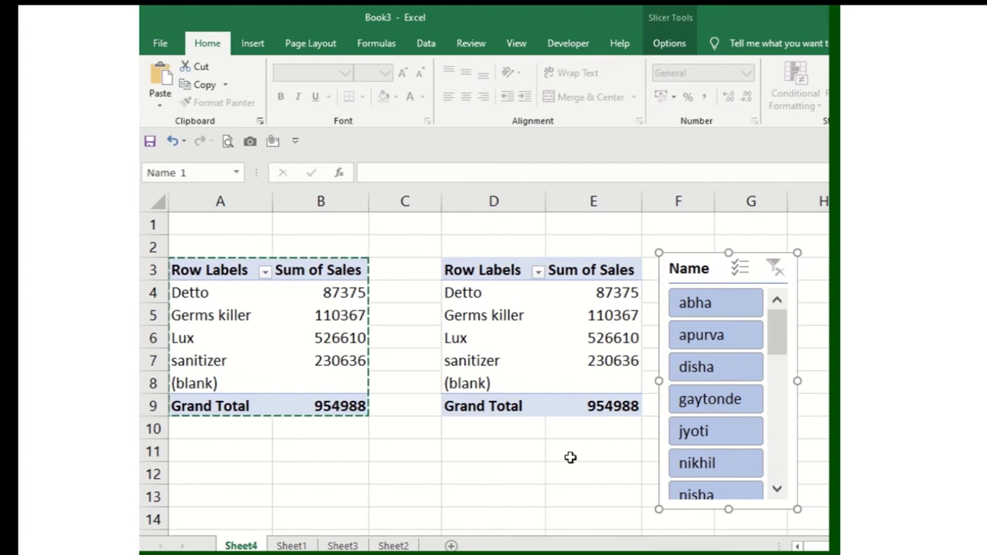
left_click(544, 457)
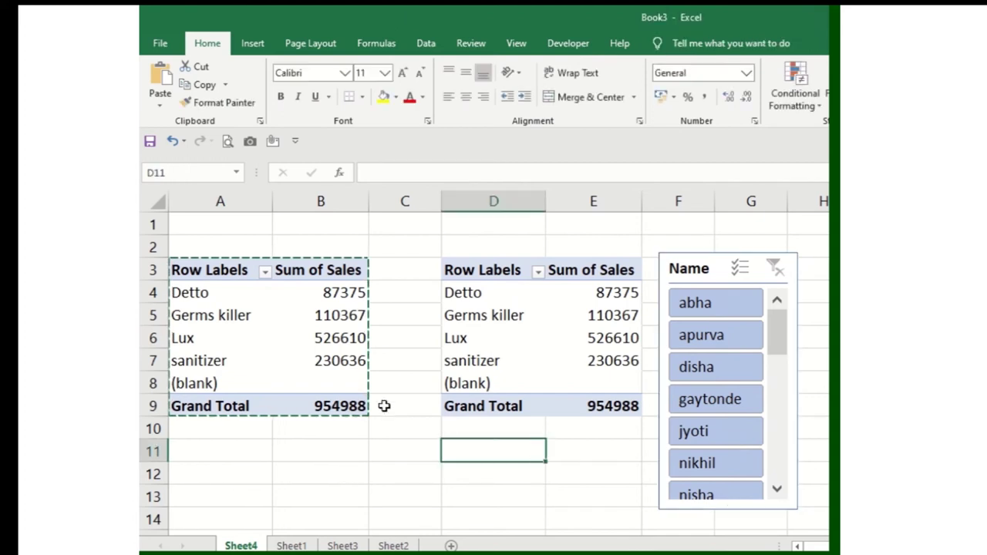
Step: Filter both pivots to disha with the slicer and cancel the pending copy
left_click(707, 373)
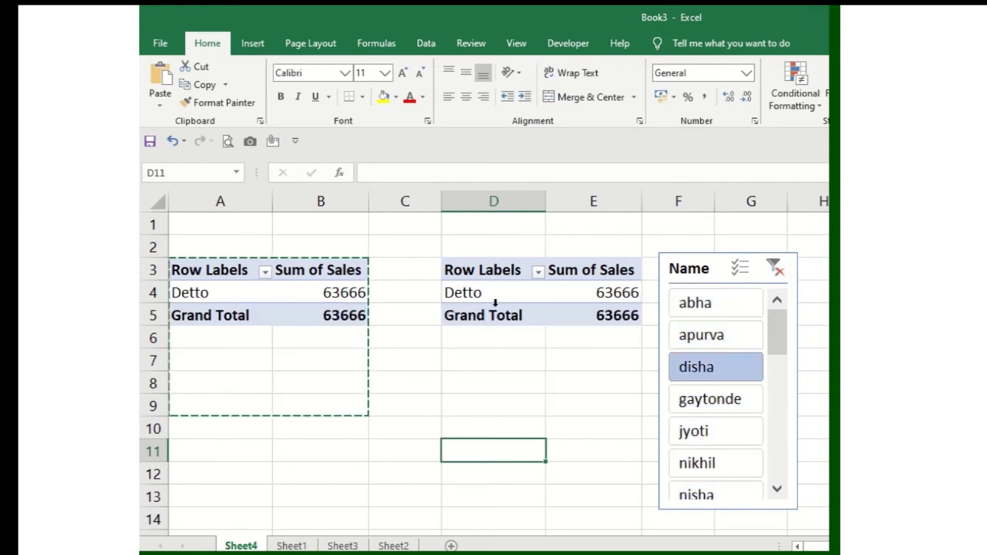
left_click(359, 410)
left_click(426, 375)
key("Escape")
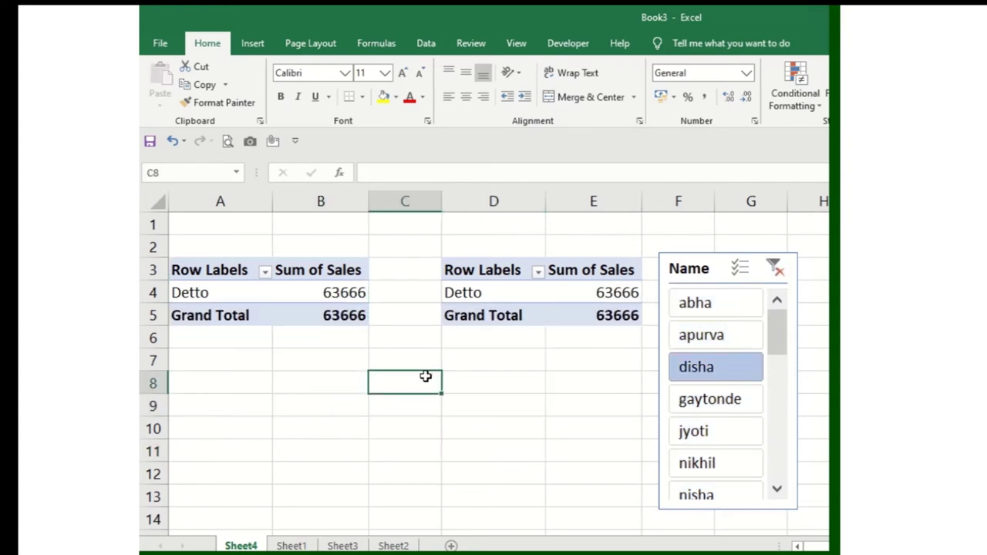
Step: Filter through gaytonde and jyoti to nisha, showing Germs killer 33345, and move the slicer over the second pivot
left_click(676, 399)
left_click(699, 440)
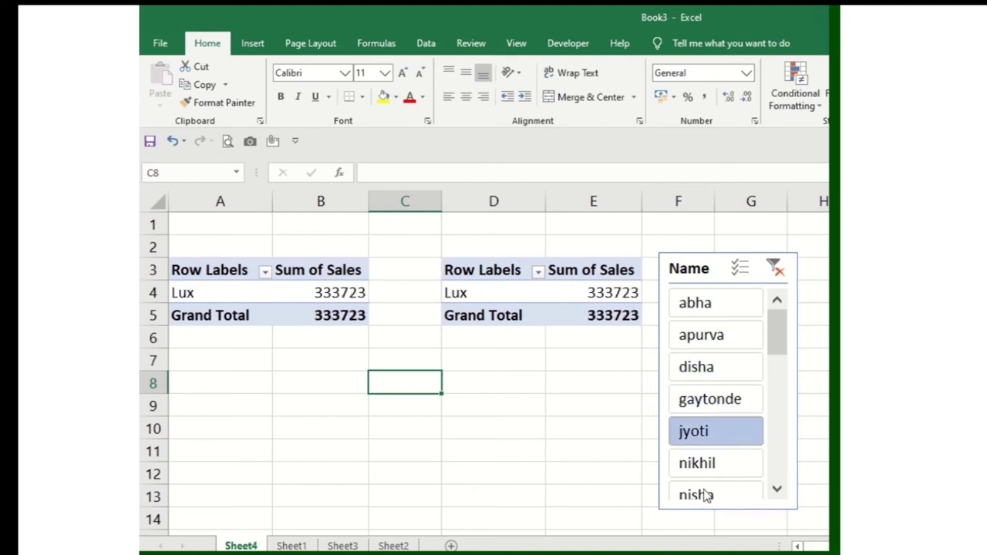
left_click(700, 494)
left_click_drag(694, 267, 537, 296)
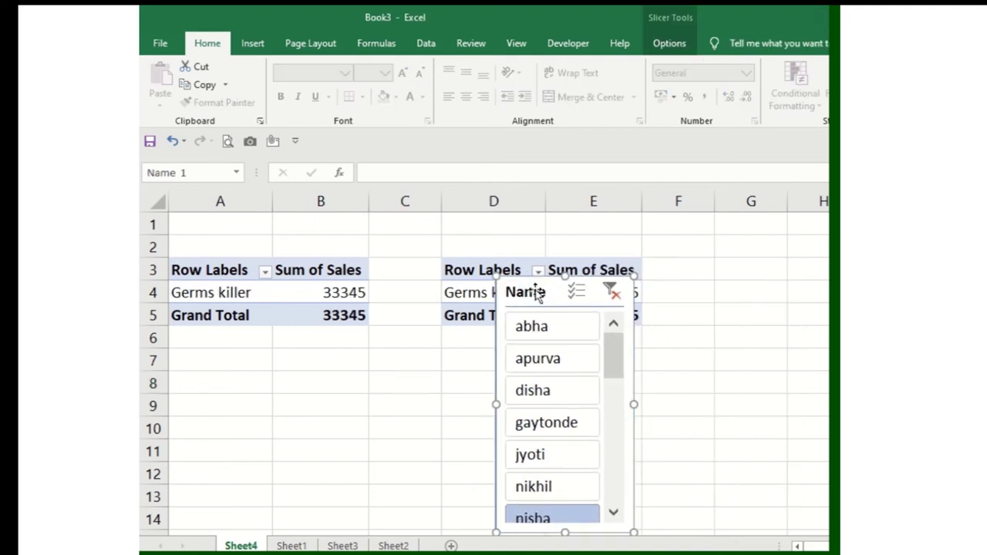
right_click(535, 290)
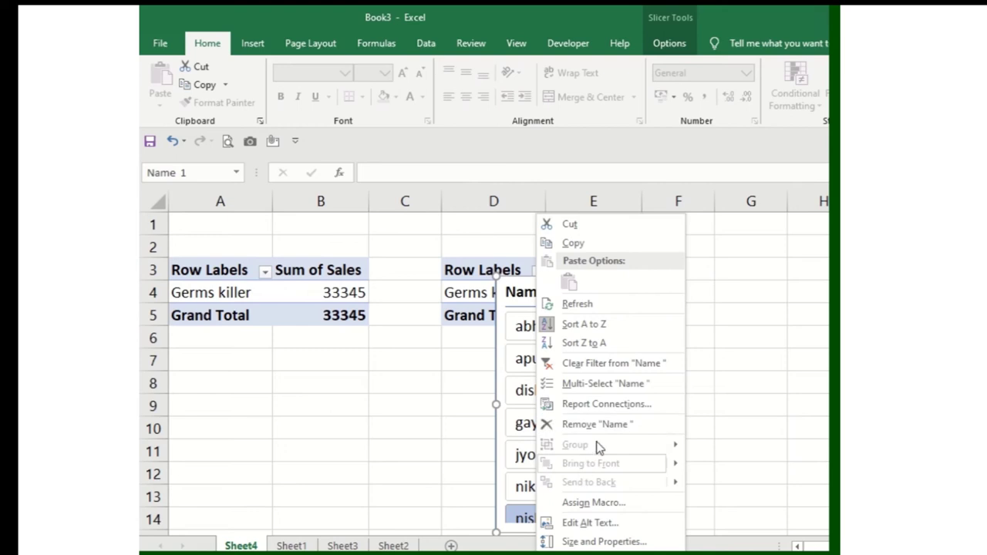
Step: Verify in Report Connections that PivotTable4 and PivotTable5 are linked, then move the slicer back to column F
left_click(600, 409)
left_click_drag(508, 360, 438, 357)
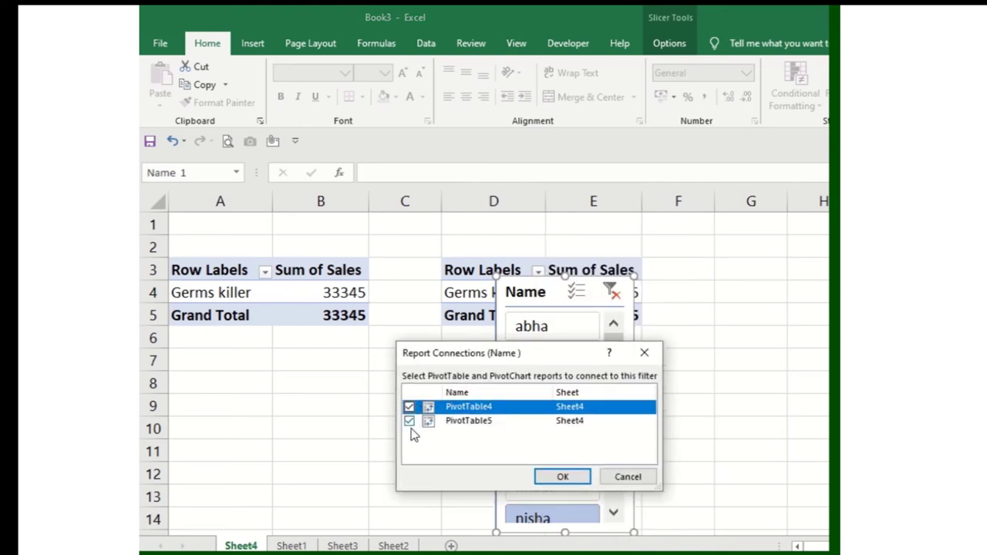
left_click(627, 477)
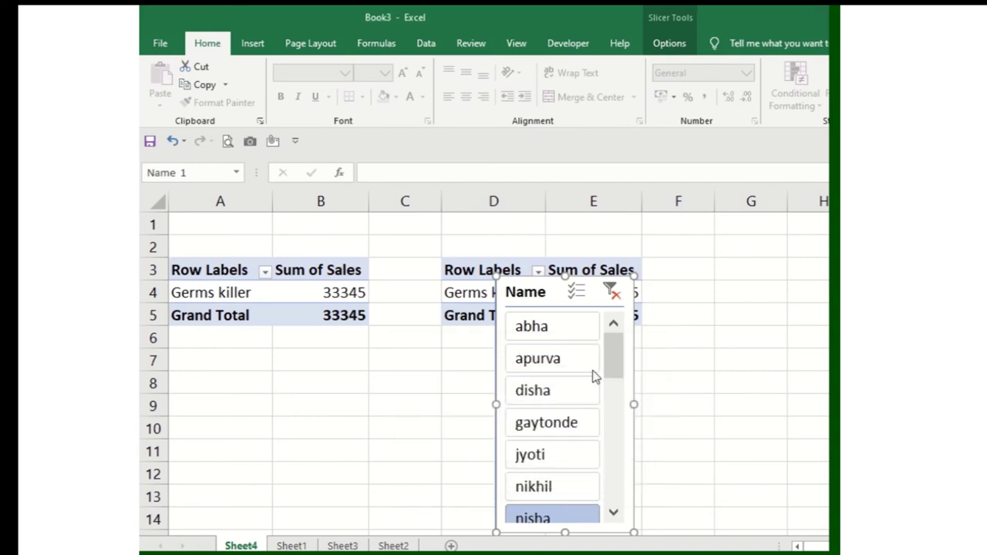
left_click_drag(544, 304, 691, 281)
left_click(489, 337)
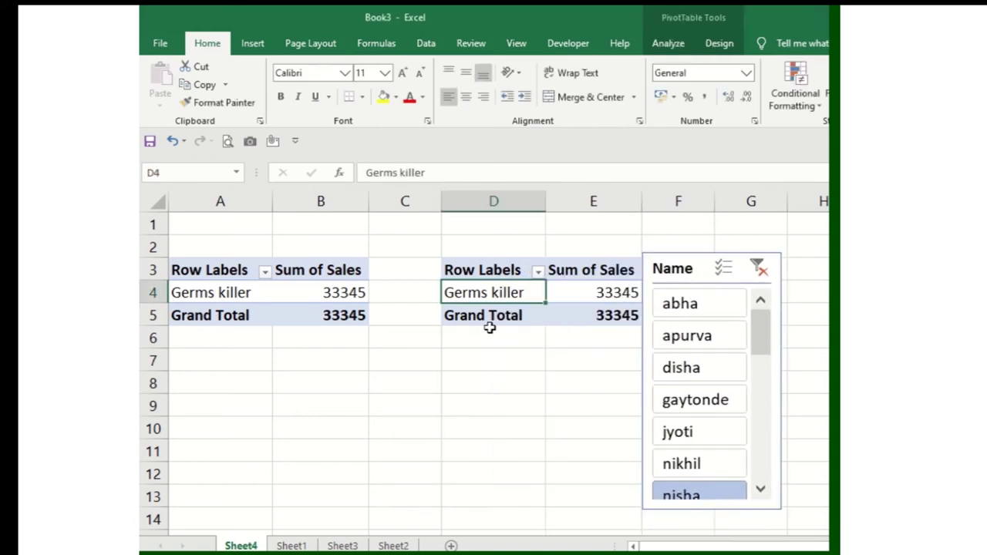
Step: Switch both pivots through jyoti, apurva, nikhil and abha, ending on apurva
left_click(501, 293)
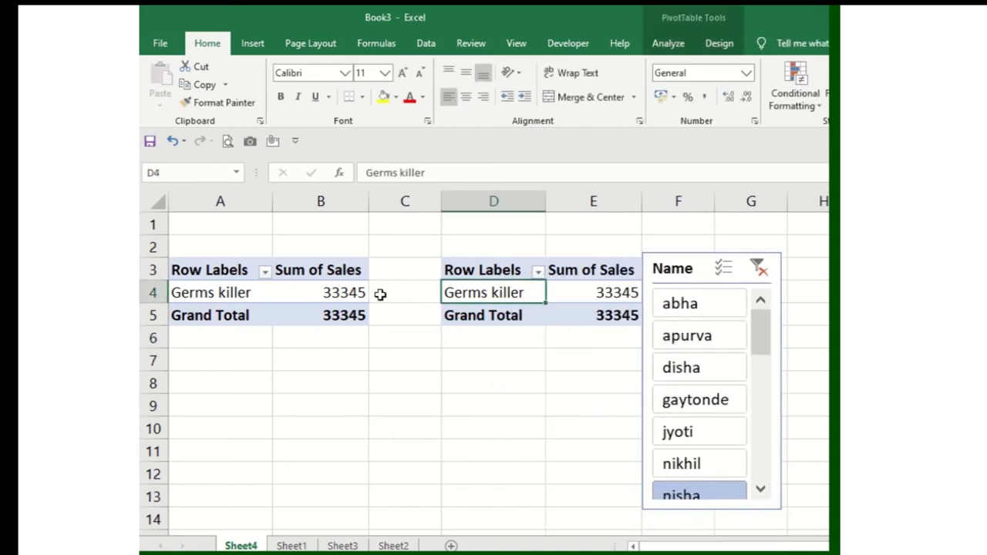
left_click(721, 430)
left_click(696, 335)
left_click(696, 432)
left_click(696, 464)
scroll(695, 441, "down", 3)
scroll(695, 440, "up", 3)
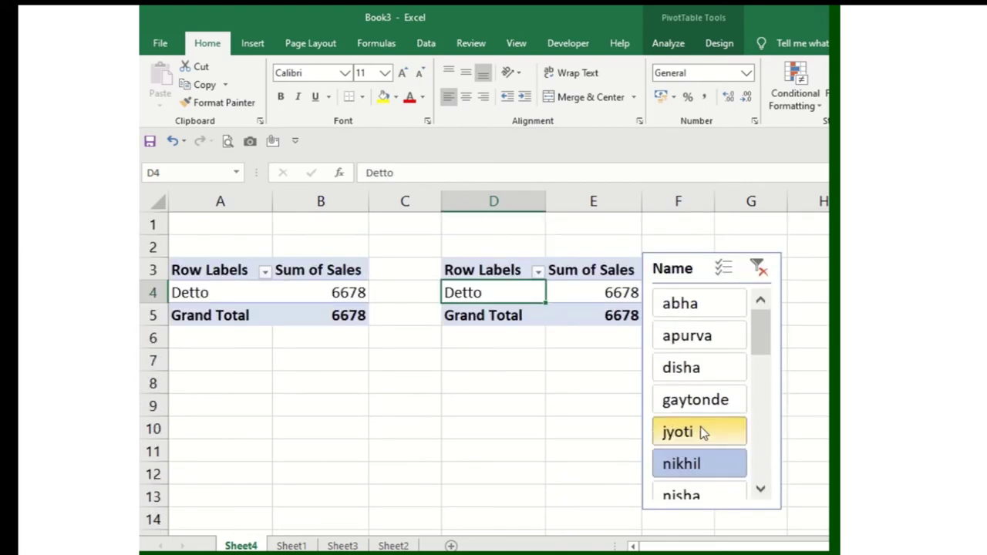
left_click(696, 334)
left_click(698, 303)
left_click(698, 336)
Step: Move the slicer and try tushar, vishal, sumedha and suhas, leaving Detto at 3354
left_click_drag(665, 286, 428, 297)
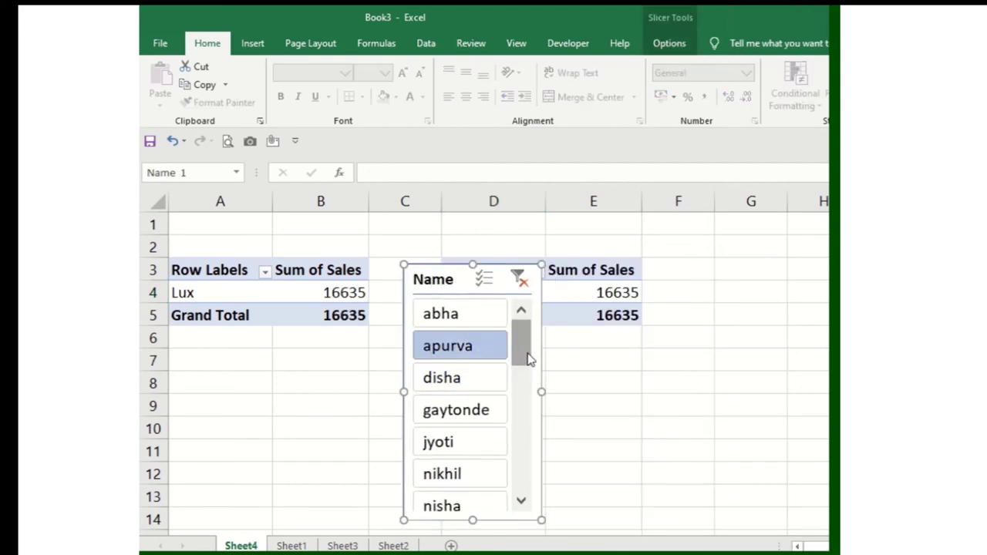
left_click_drag(524, 370, 520, 475)
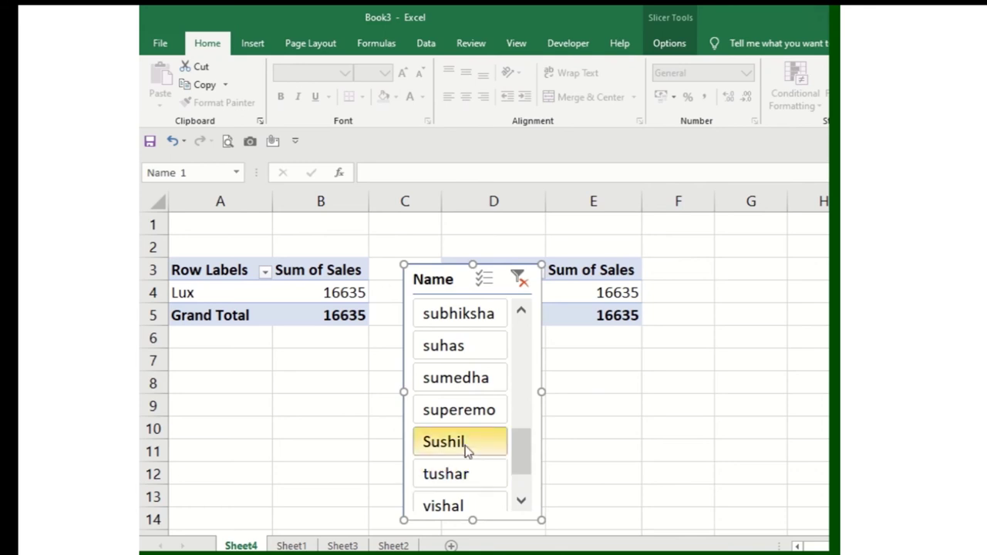
left_click(465, 472)
left_click(465, 506)
left_click(461, 378)
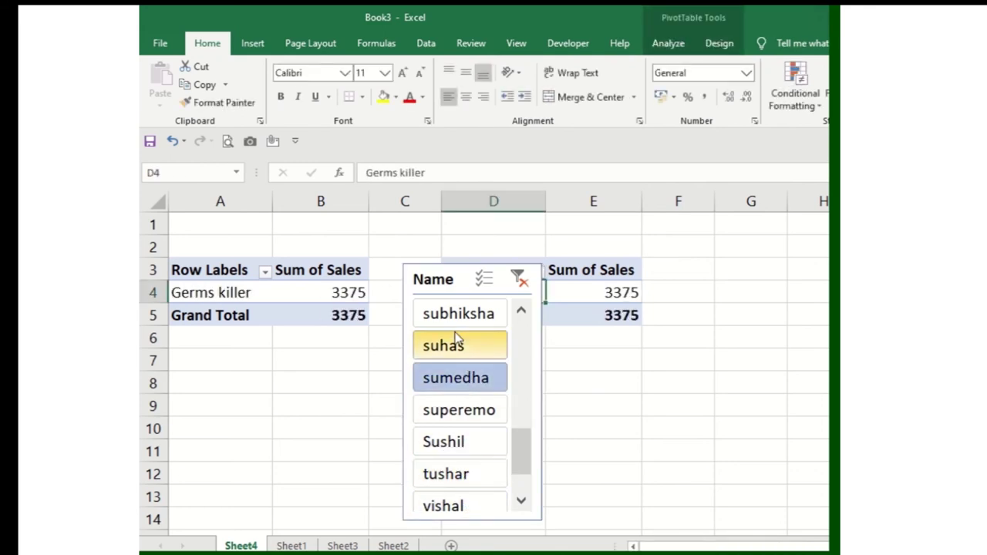
left_click(455, 345)
left_click_drag(521, 449, 502, 335)
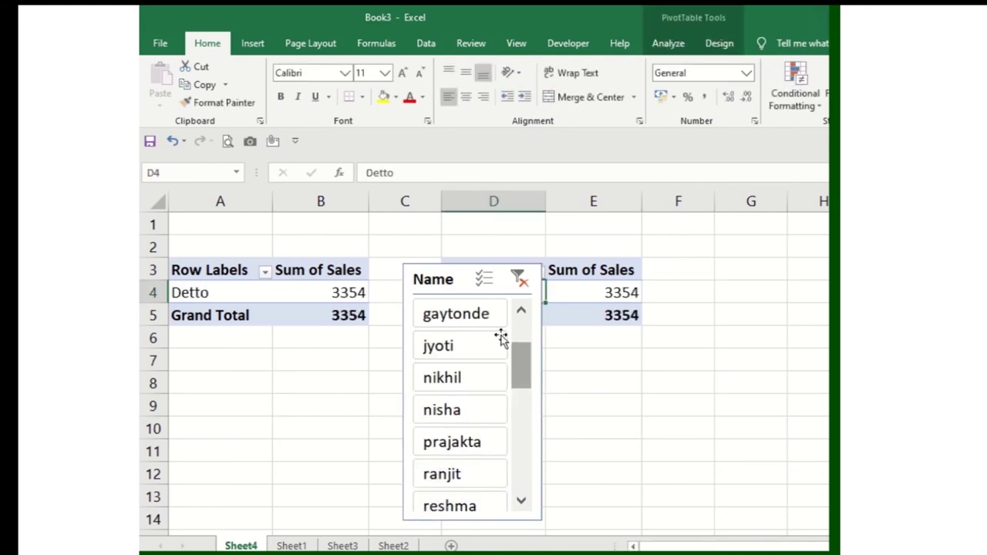
left_click_drag(449, 282, 711, 296)
left_click(500, 288)
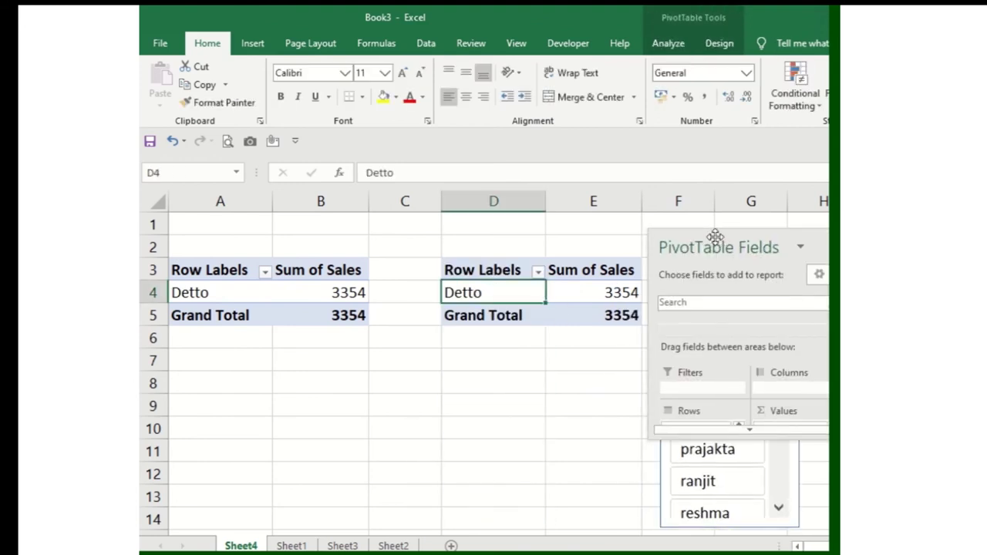
Step: Float the second pivot's field list to the left and clear the Name slicer filter
left_click_drag(717, 242, 532, 190)
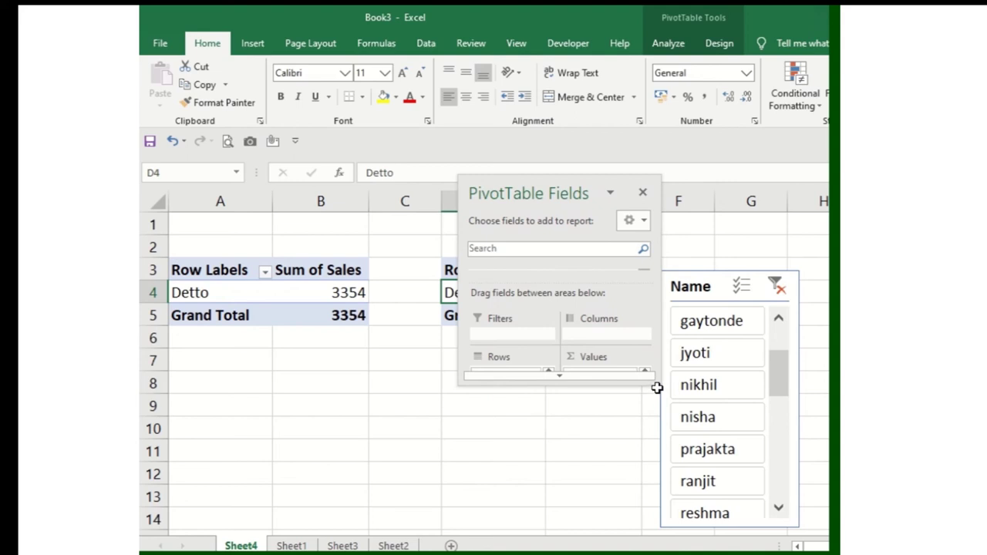
mouse_move(562, 188)
left_mouse_down()
mouse_move(352, 215)
mouse_move(303, 164)
left_mouse_up()
left_click(511, 272)
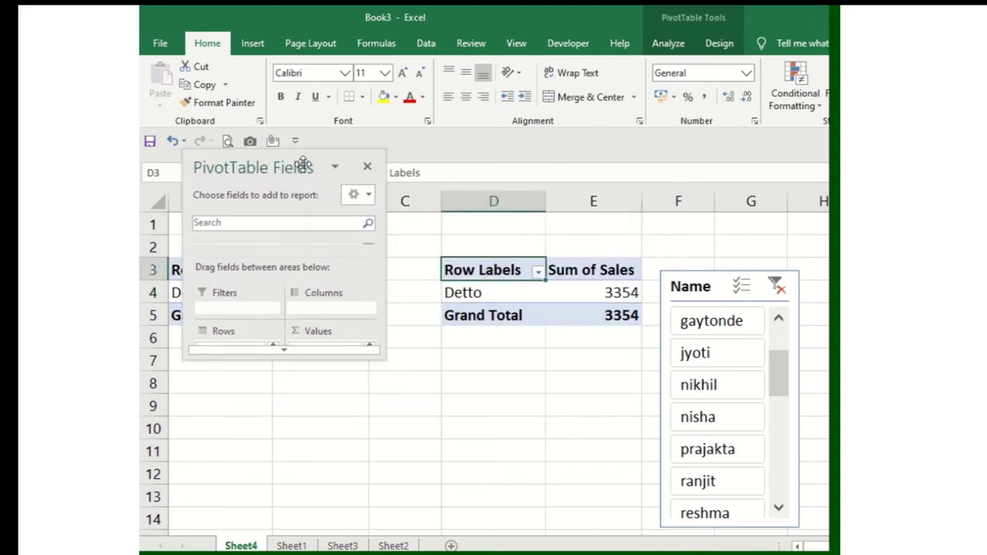
scroll(324, 358, "down", 1)
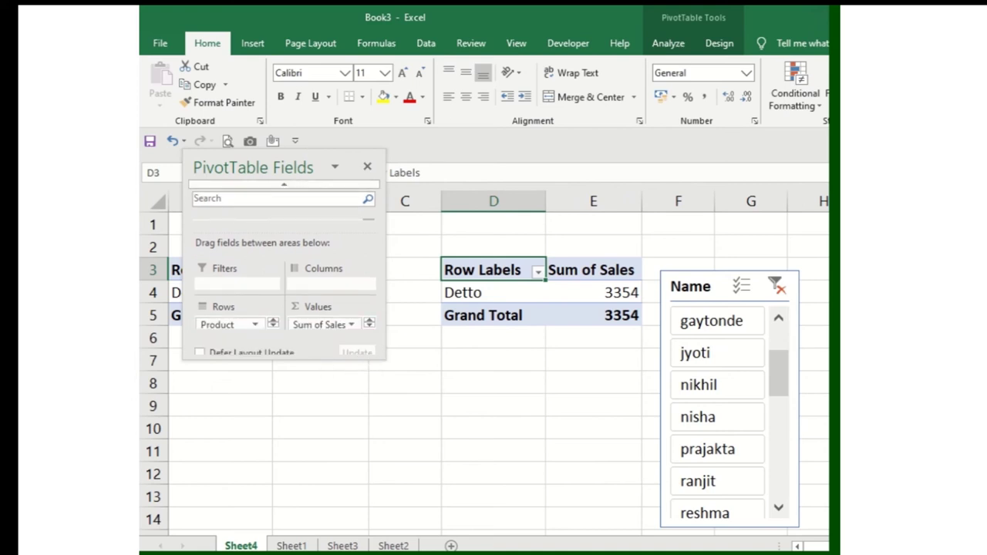
left_click(777, 286)
Step: Select the entire second PivotTable starting from its Row Labels cell D3
key("Down")
key("Down")
left_click(501, 270)
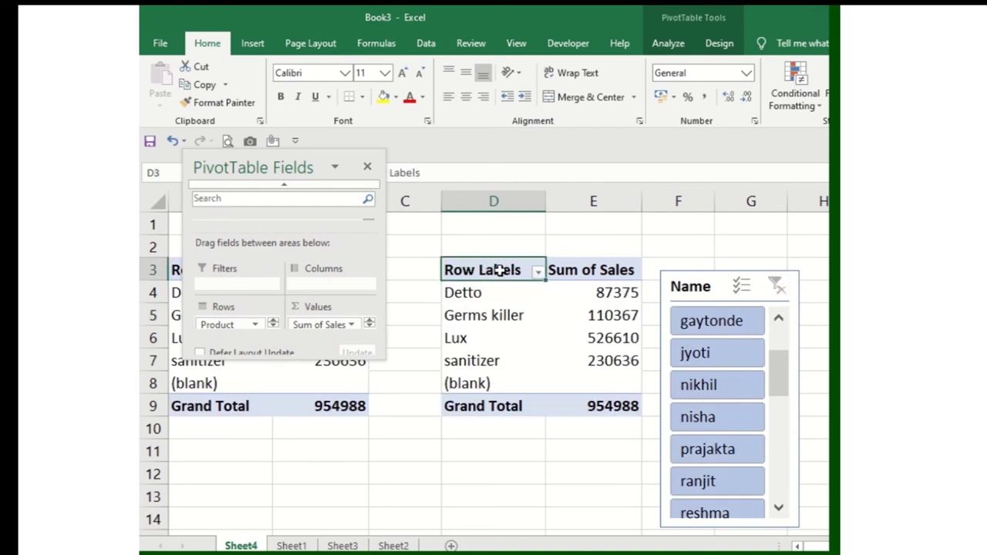
left_click(665, 44)
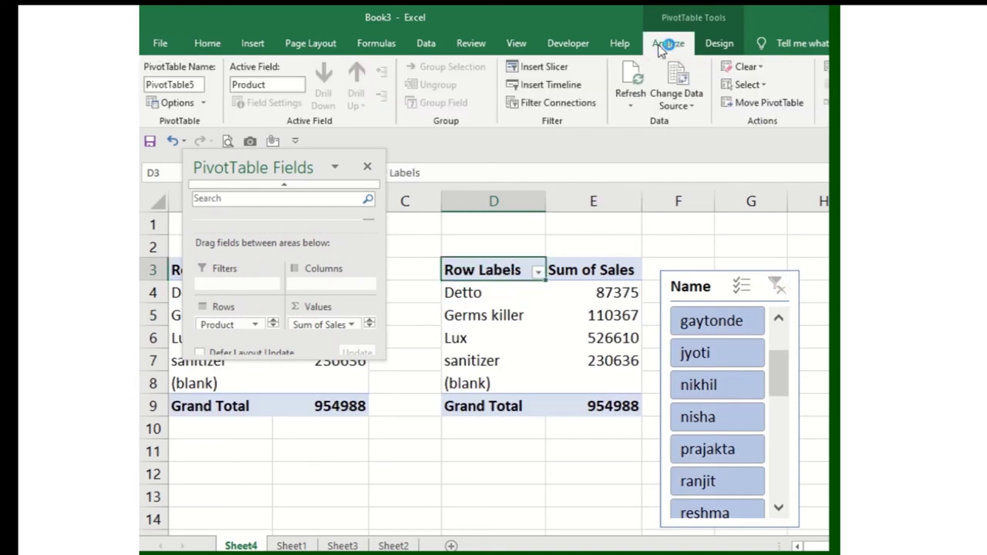
left_click(745, 85)
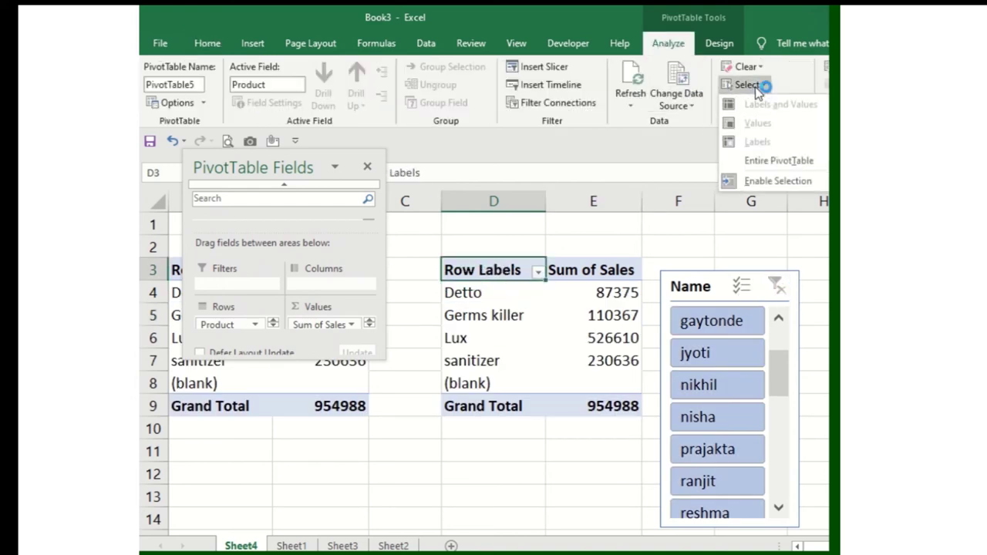
left_click(780, 162)
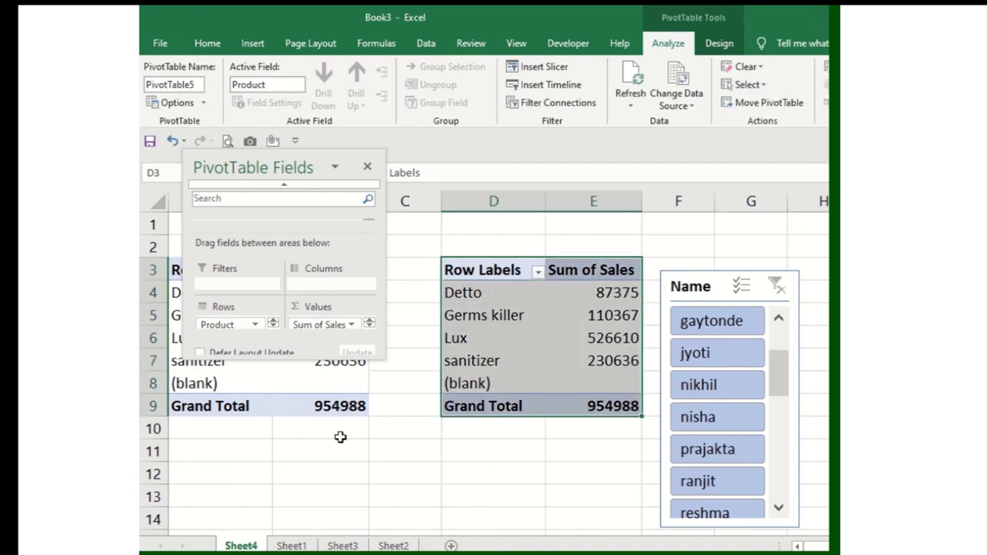
Step: Remove Product from the second pivot's rows, leaving only Sum of Sales 954988
mouse_move(230, 325)
left_mouse_down()
mouse_move(263, 196)
mouse_move(273, 283)
left_mouse_up()
left_click_drag(242, 166, 239, 202)
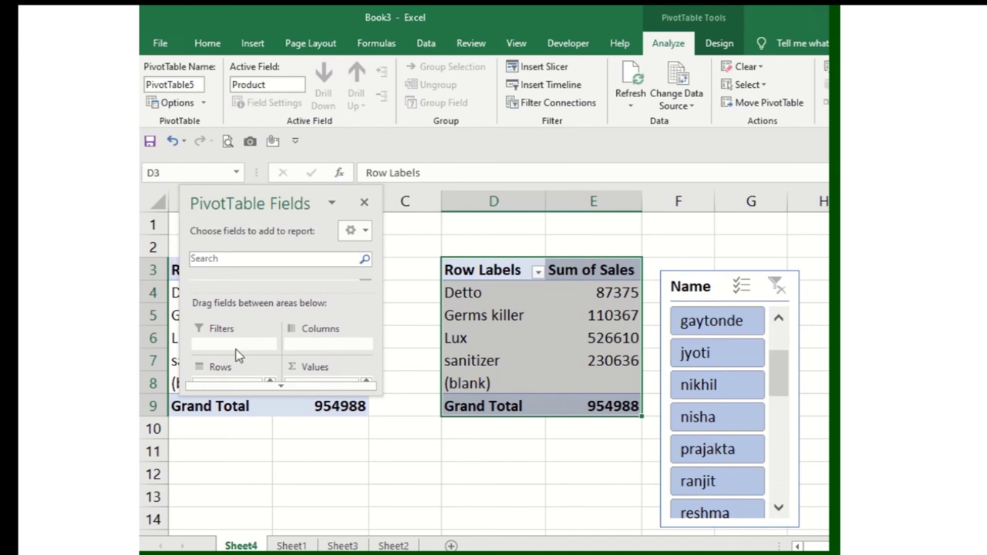
left_click_drag(289, 203, 887, 244)
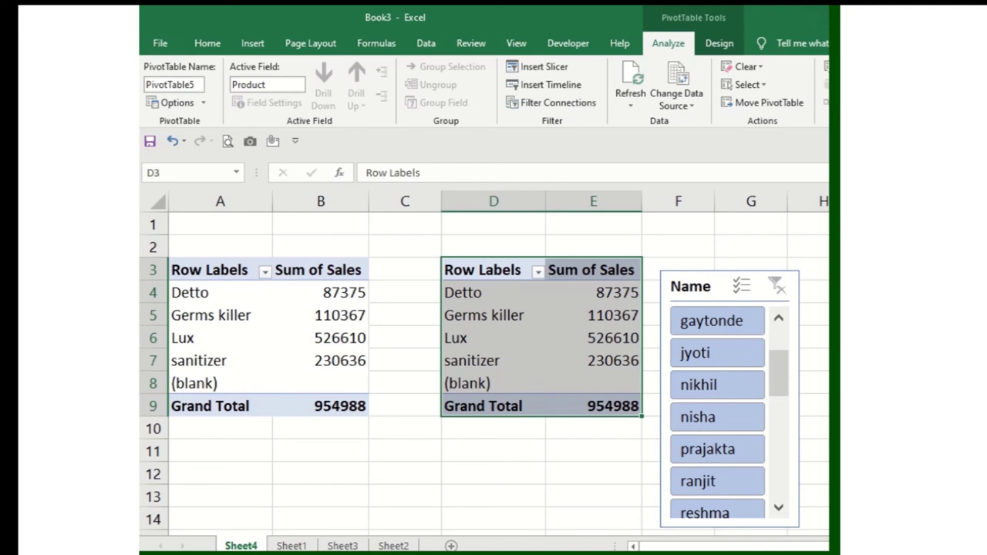
key("ctrl+z")
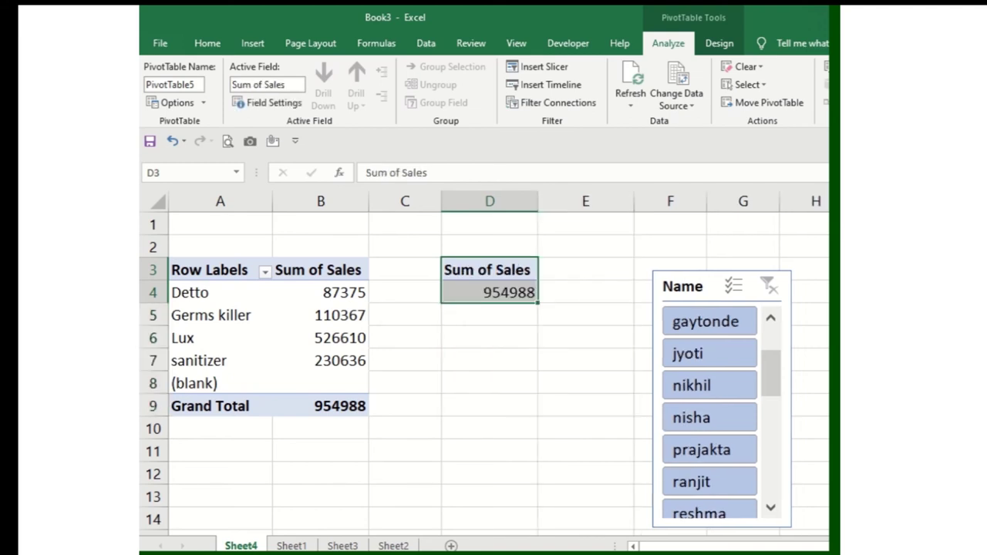
Step: Add Name and move Sum of Sales into Rows, giving amount labels like 1112 with names beneath
key("ctrl+z")
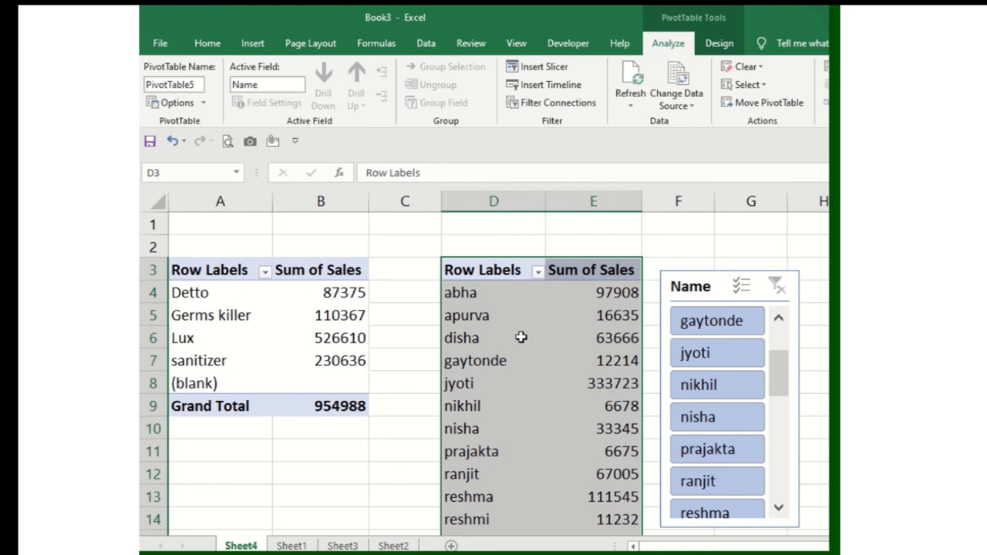
left_click(583, 271)
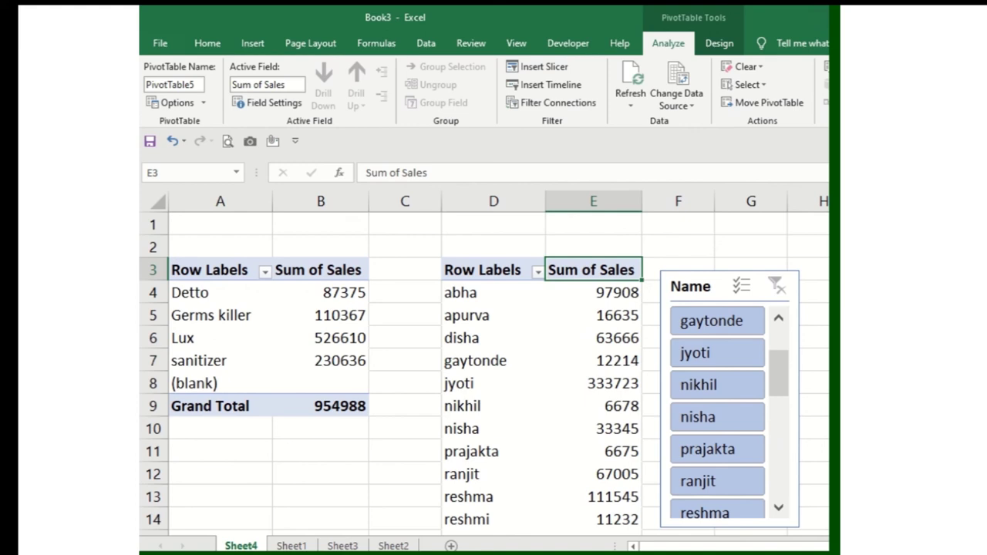
left_click_drag(324, 189, 337, 149)
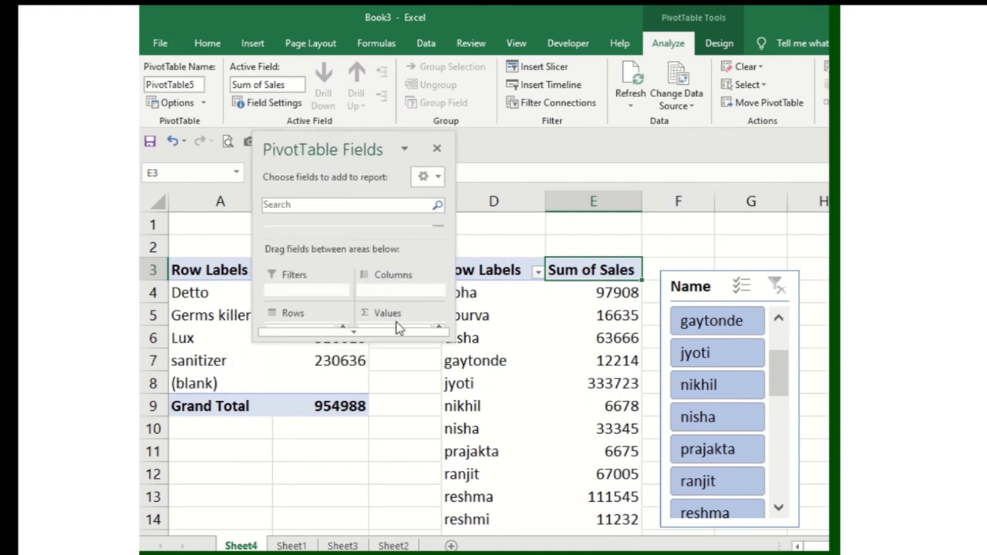
left_click_drag(395, 333, 310, 322)
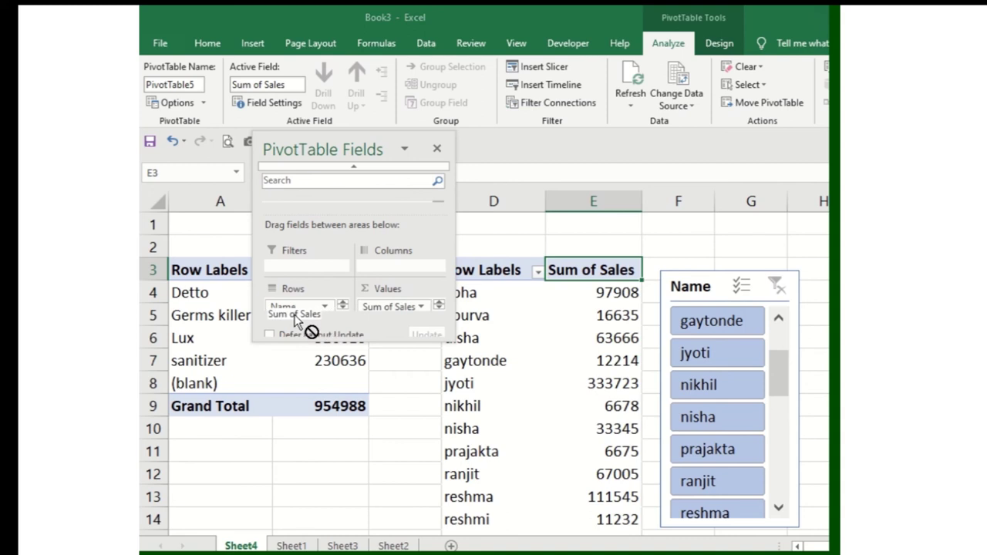
left_click_drag(311, 322, 295, 307)
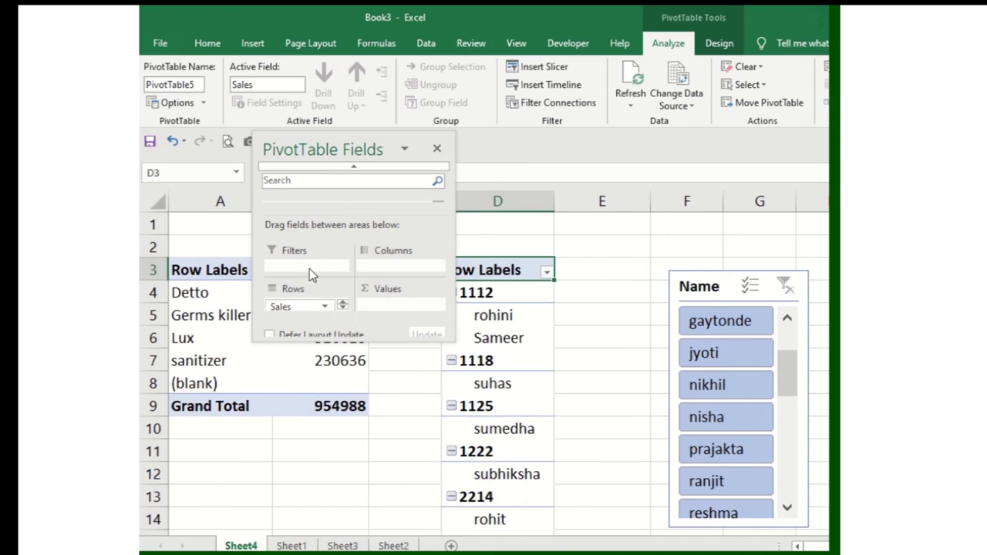
scroll(304, 262, "up", 1)
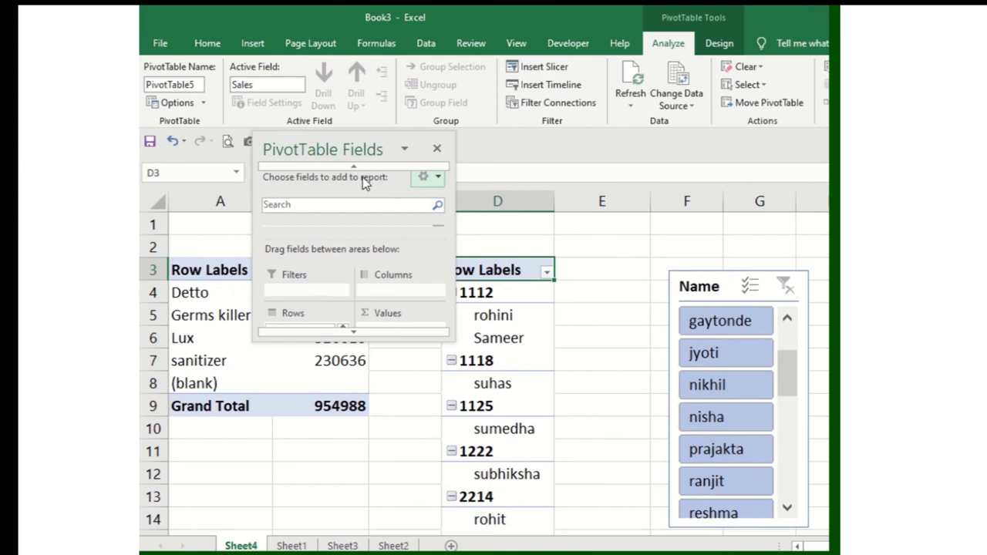
double_click(363, 149)
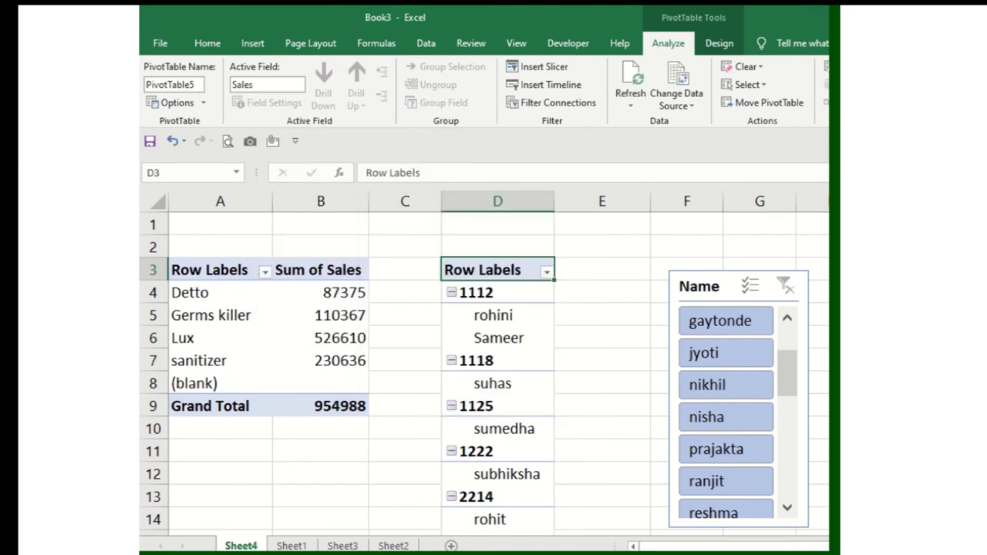
Step: Make Name the second pivot's report filter and lay a narrower, taller Name slicer over column D
key("ctrl+z")
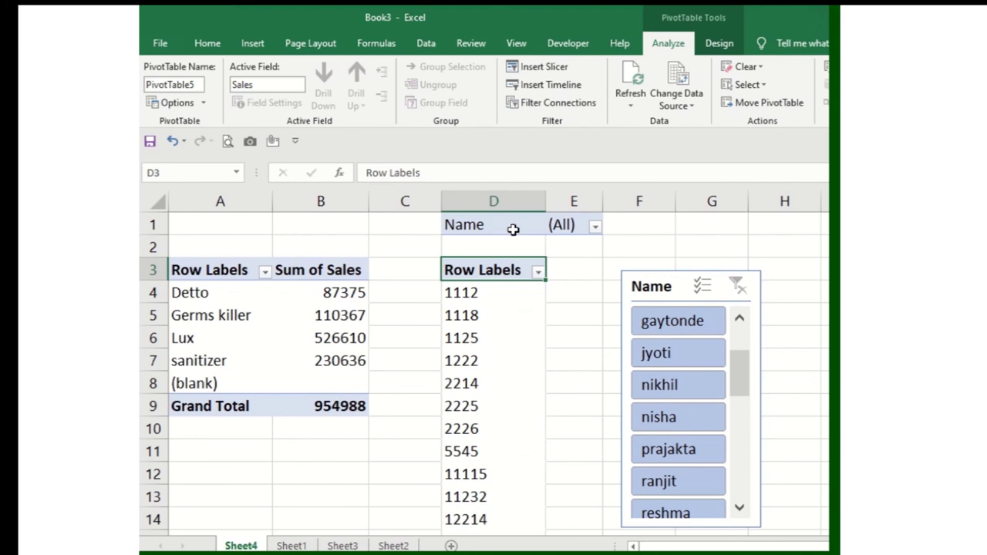
left_click(653, 286)
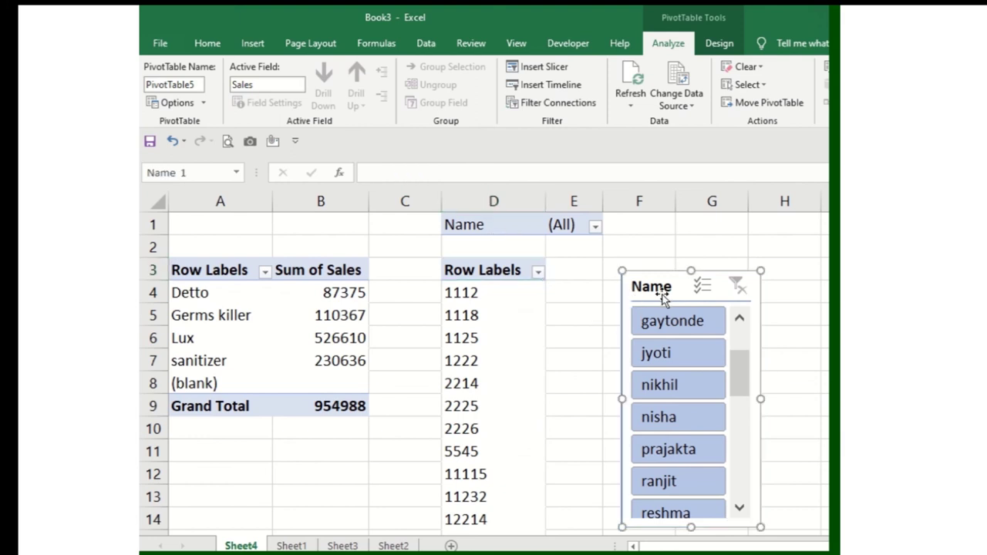
mouse_move(653, 285)
left_mouse_down()
mouse_move(484, 279)
mouse_move(458, 225)
left_mouse_up()
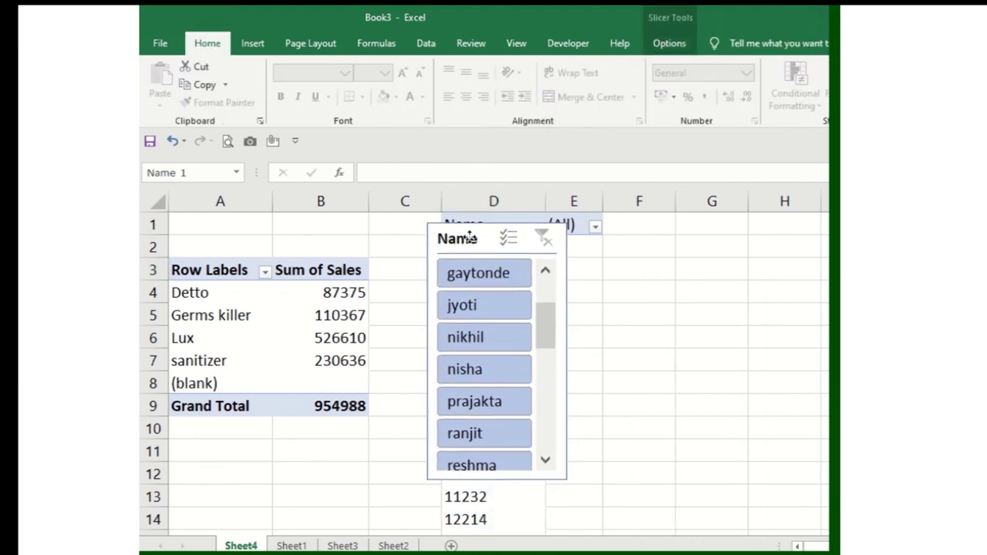
left_click_drag(566, 343, 547, 341)
left_click_drag(489, 470, 494, 531)
Step: Filter the slicer to jyoti, leaving only Lux at 333723 in the first pivot
scroll(484, 423, "up", 3)
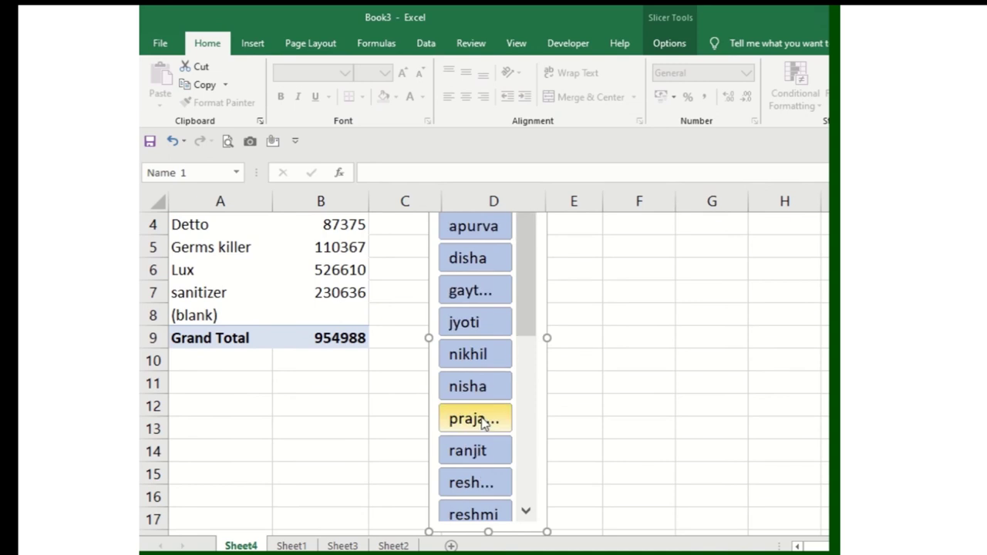
left_click(482, 338)
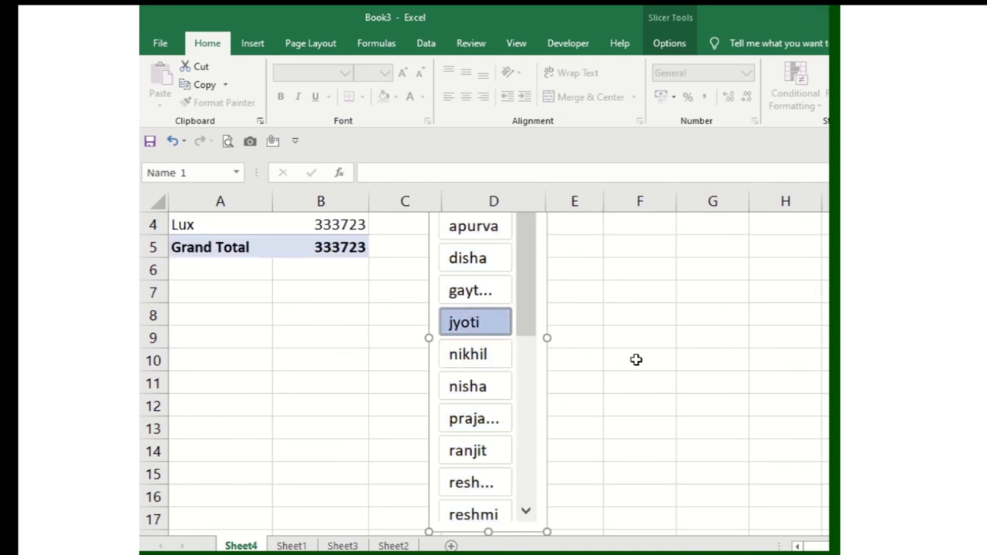
left_click(693, 352)
scroll(363, 355, "up", 1)
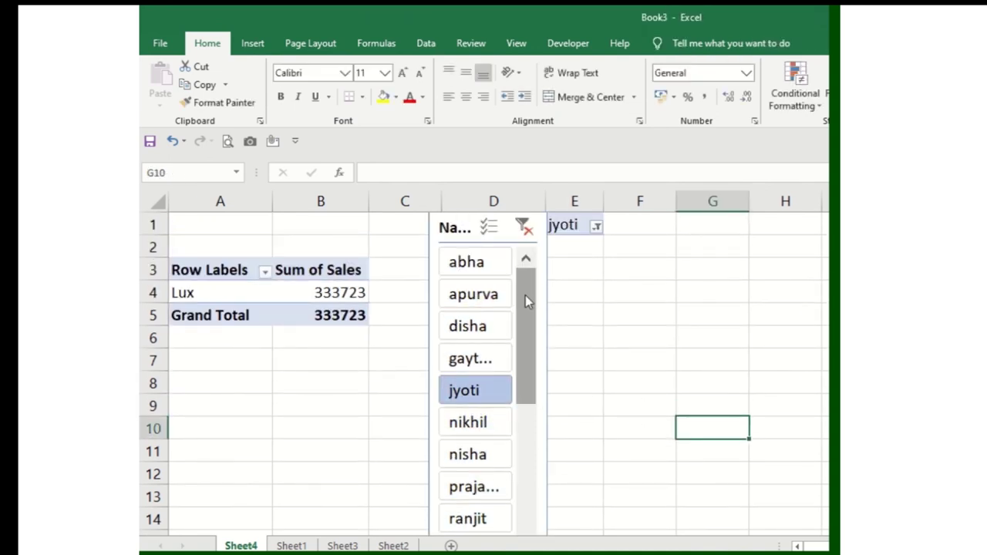
Step: Nudge the Name slicer right and widen column D so it fits, then filter to apurva
left_click(543, 401)
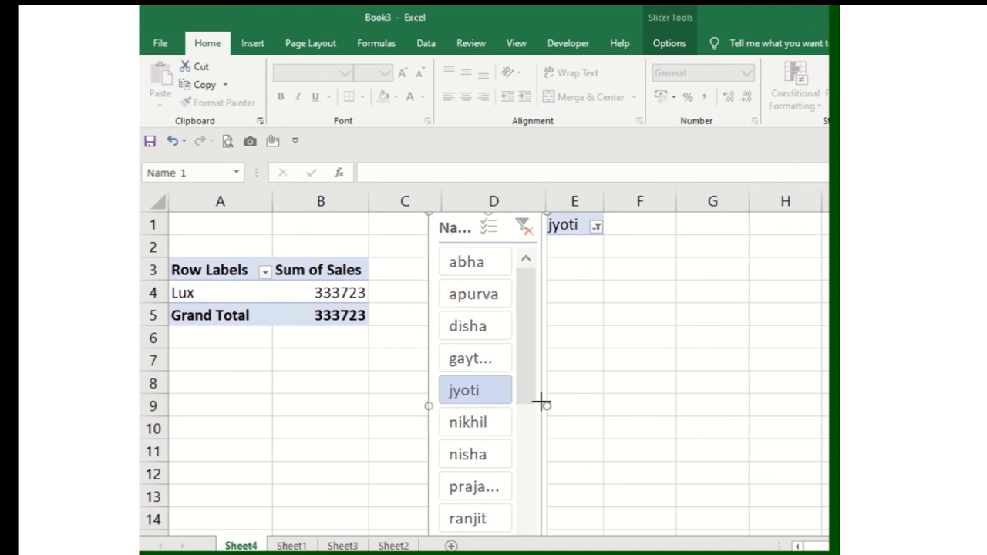
left_click_drag(542, 401, 538, 402)
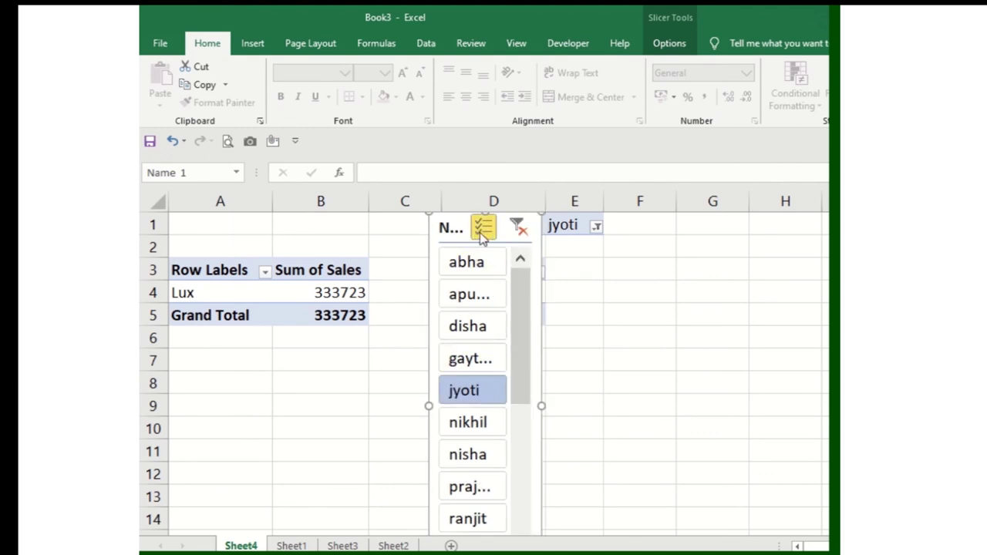
left_click_drag(452, 228, 460, 228)
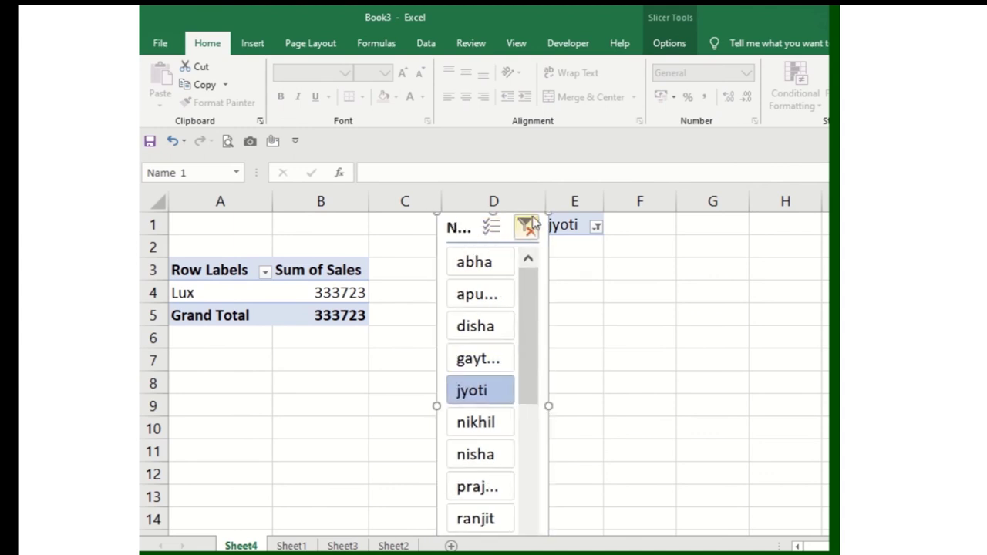
left_click_drag(547, 194, 555, 194)
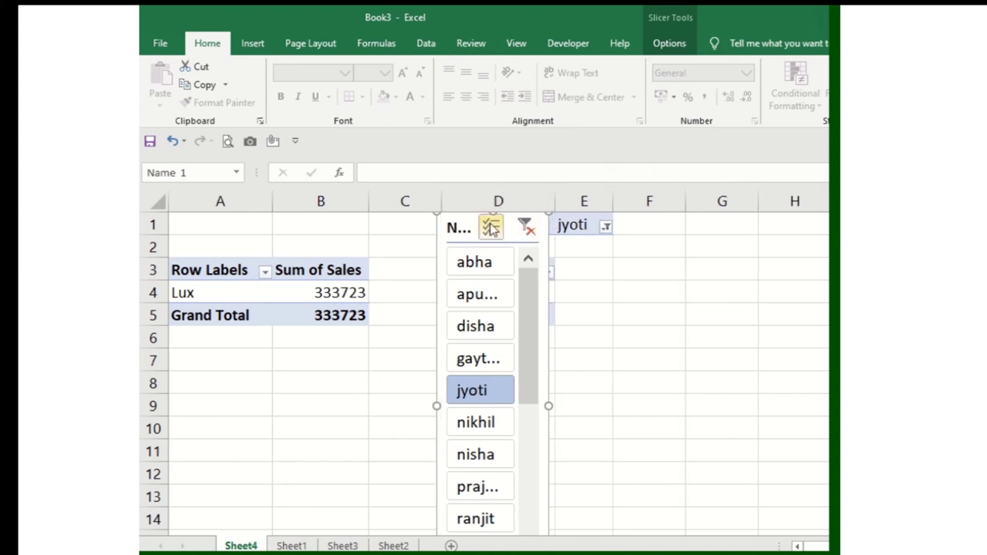
left_click_drag(462, 229, 467, 228)
left_click(599, 273)
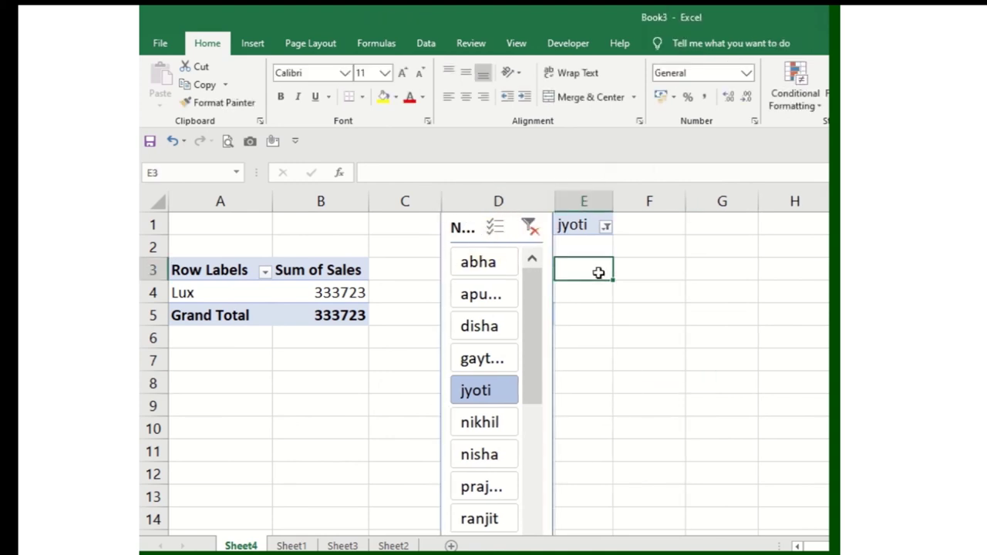
left_click(481, 295)
left_click(481, 358)
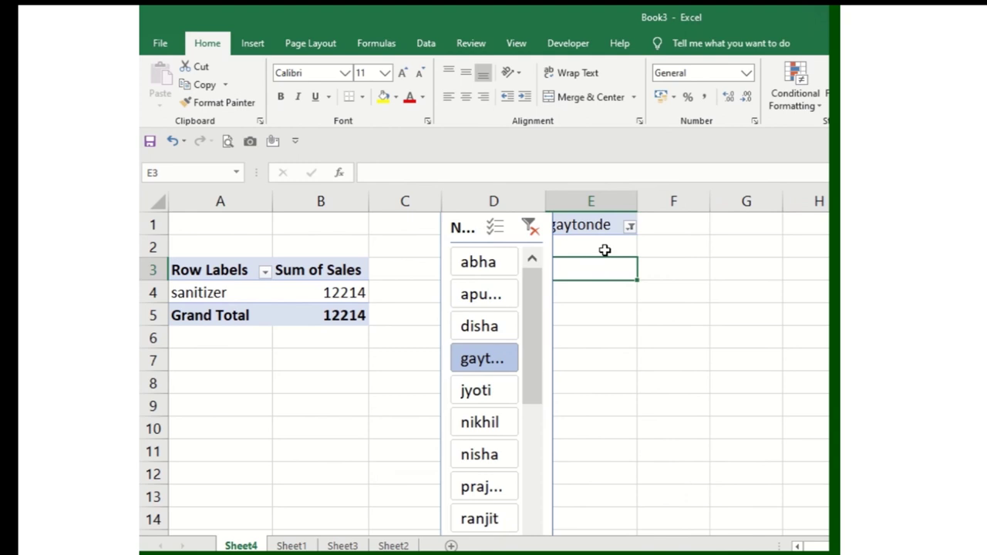
left_click(630, 228)
left_click(502, 246)
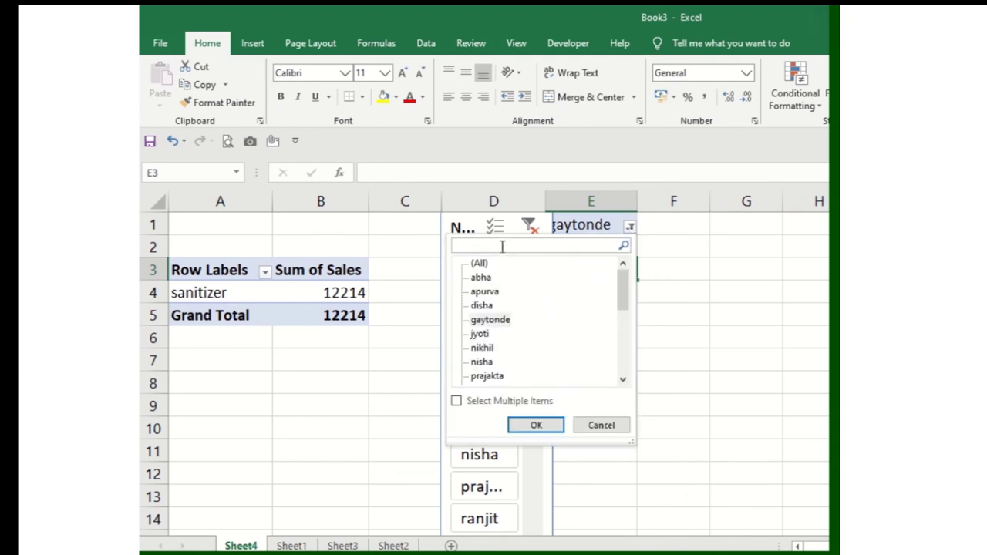
type("disha")
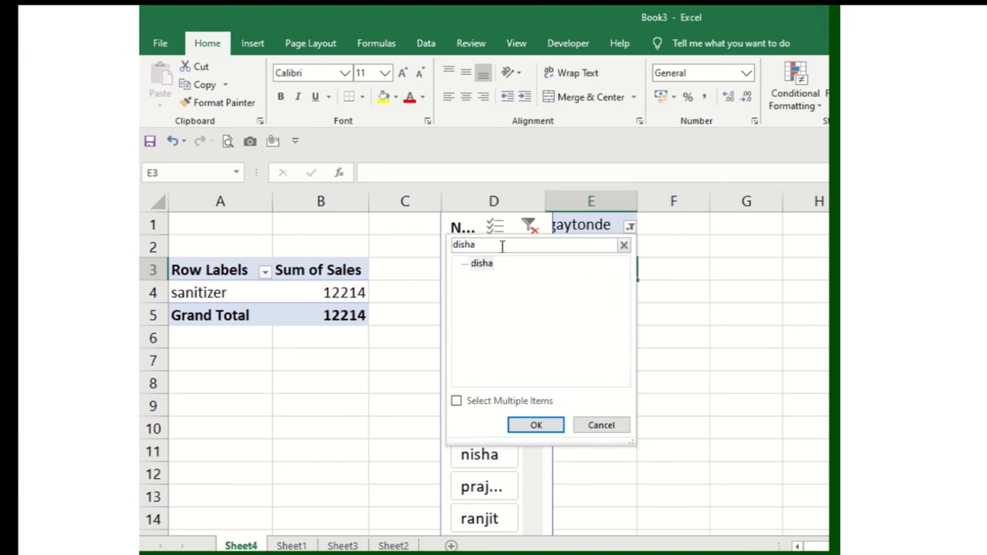
left_click(535, 424)
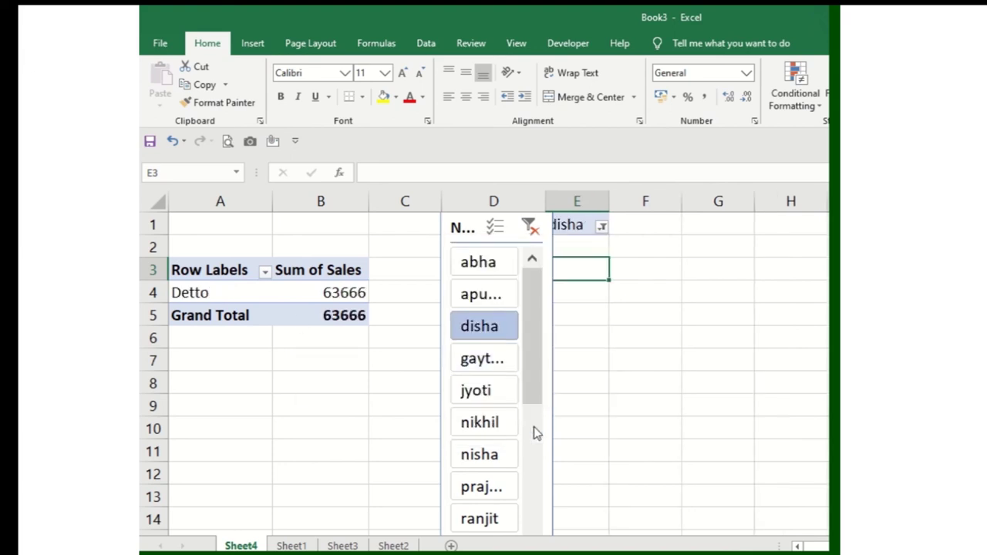